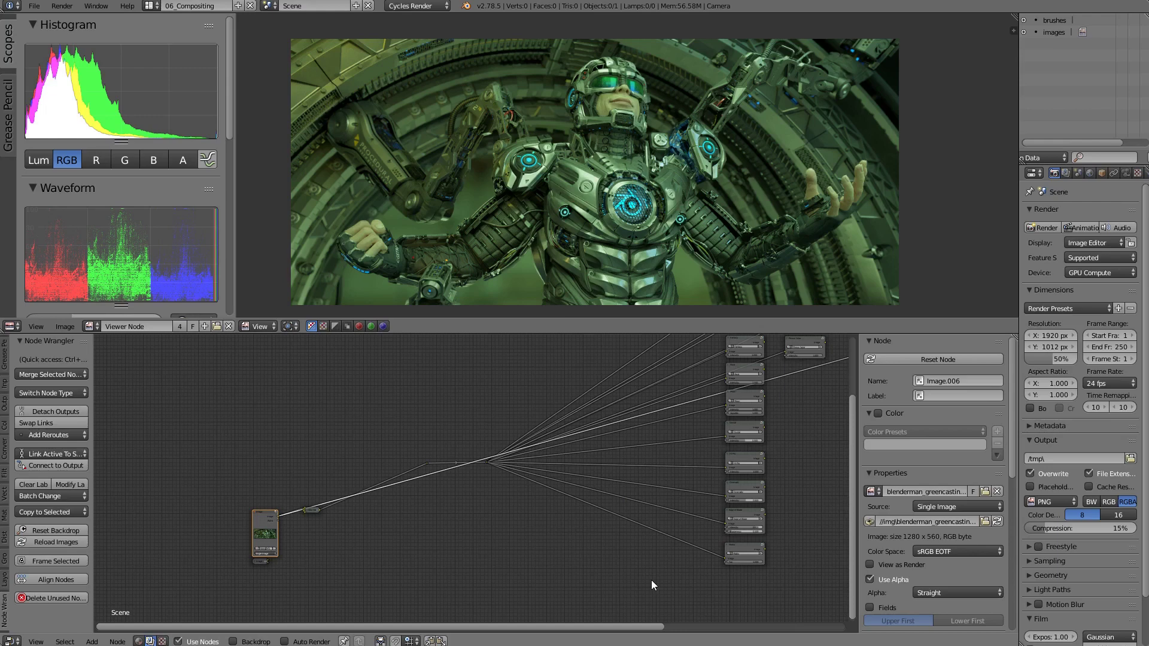
Preview the Cinematic, Edge of Blade and Matrix look groups in the viewer
{"action": "scroll", "coordinate": [496, 493], "scroll_direction": "up", "scroll_amount": 2}
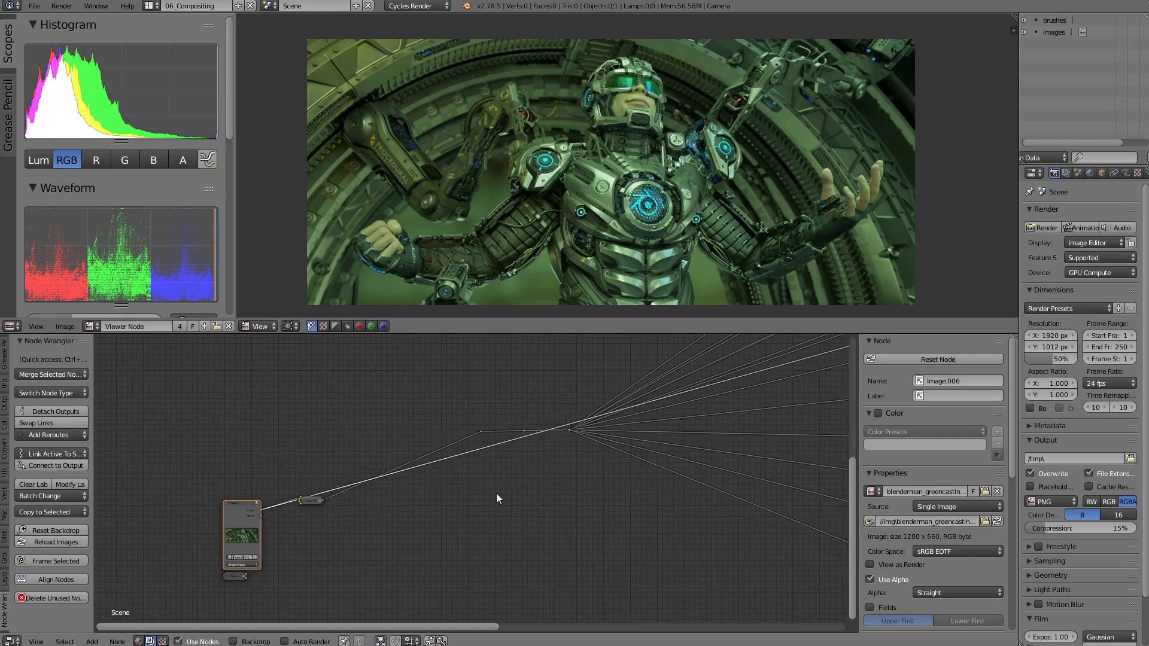
{"action": "scroll", "coordinate": [477, 472], "scroll_direction": "up", "scroll_amount": 1}
{"action": "middle_click_drag", "start_coordinate": [577, 479], "coordinate": [556, 472]}
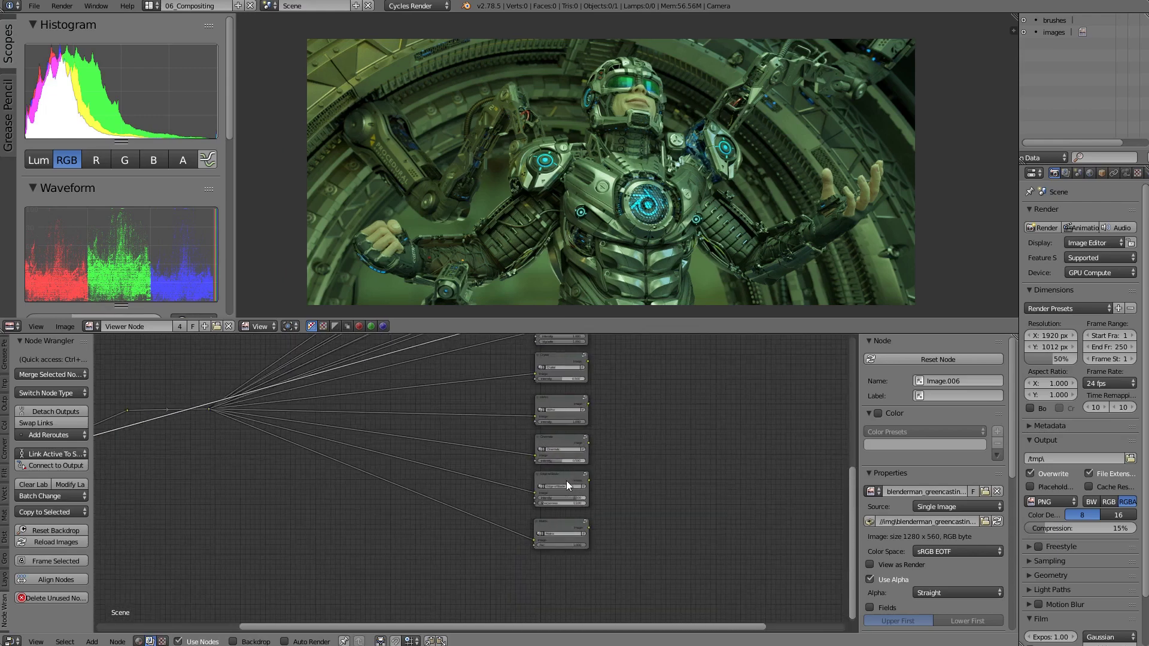
{"action": "left_click", "coordinate": [569, 445], "text": "ctrl+shift"}
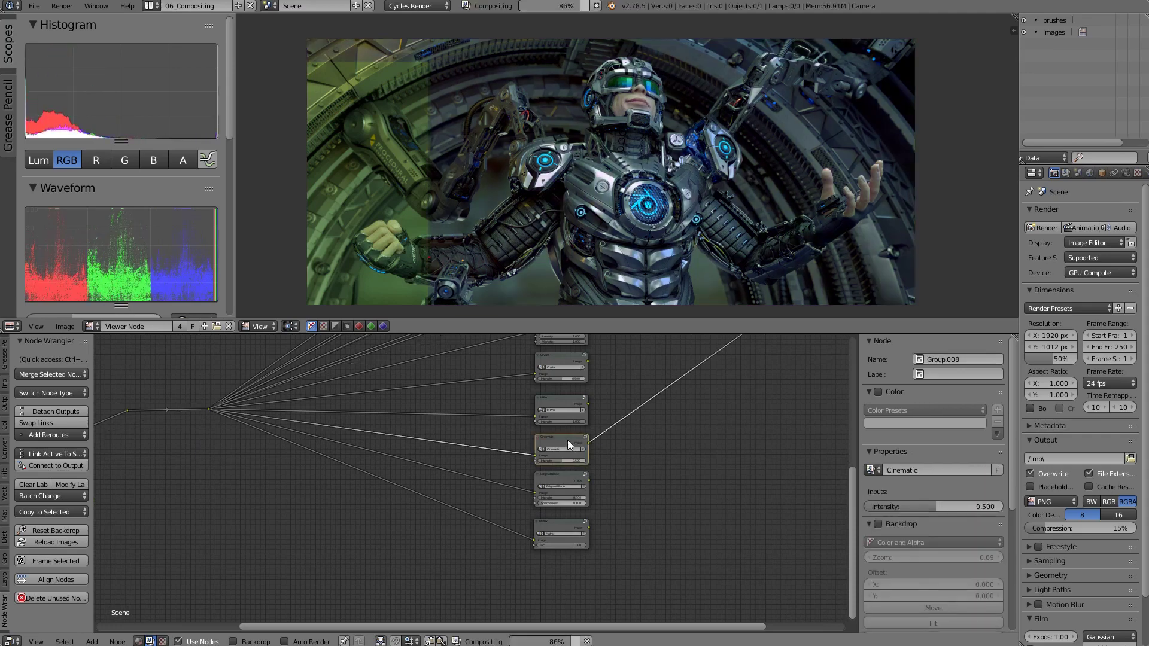
{"action": "left_click", "coordinate": [554, 481], "text": "ctrl+shift"}
{"action": "left_click", "coordinate": [558, 523], "text": "ctrl+shift"}
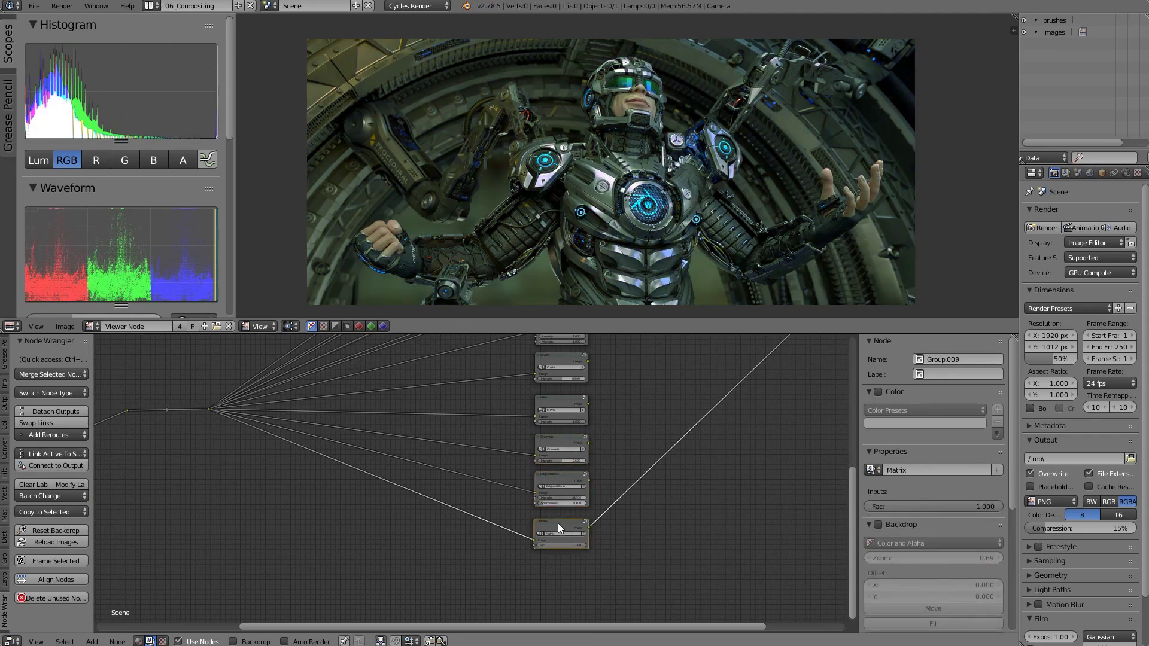
Preview the lower look groups, including Fade Away and Diffusion, in the viewer
{"action": "middle_click_drag", "start_coordinate": [623, 419], "coordinate": [584, 512]}
{"action": "left_click", "coordinate": [562, 516], "text": "ctrl+shift"}
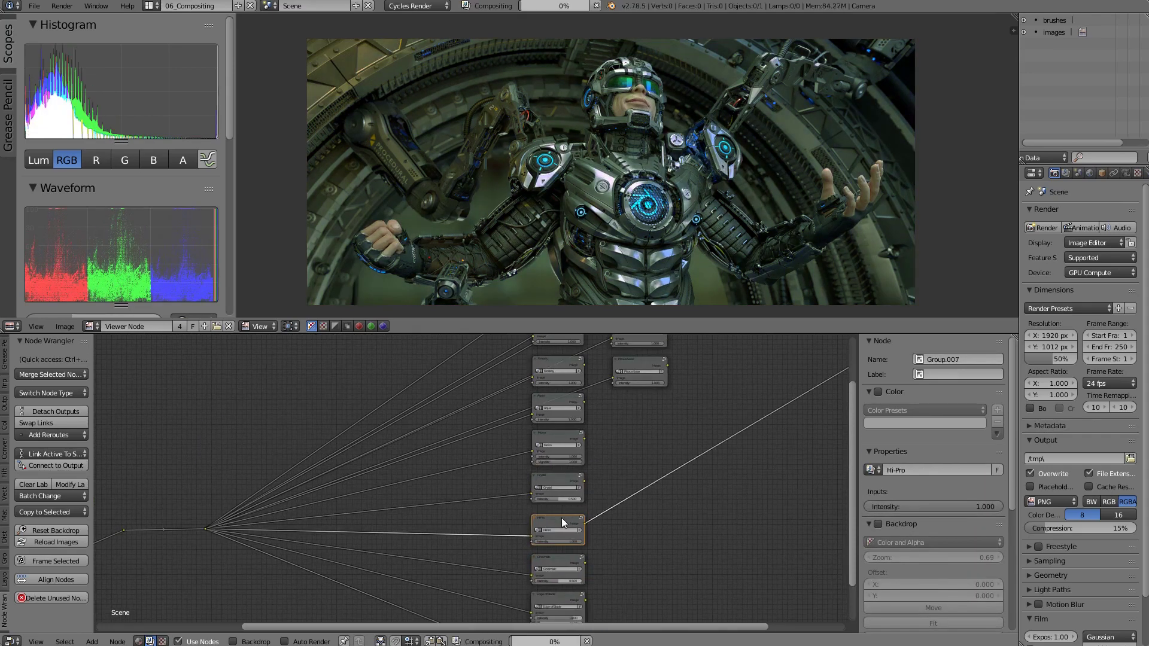
{"action": "middle_click_drag", "start_coordinate": [583, 345], "coordinate": [529, 522]}
{"action": "left_click", "coordinate": [497, 498], "text": "ctrl+shift"}
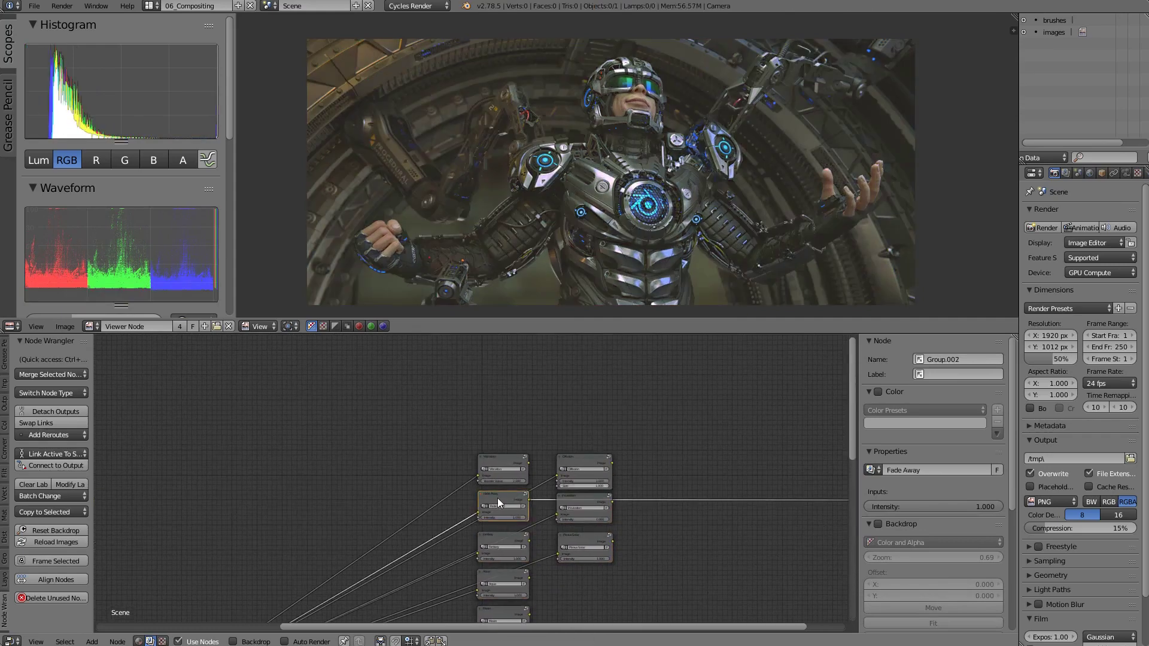
{"action": "left_click", "coordinate": [573, 463], "text": "ctrl+shift"}
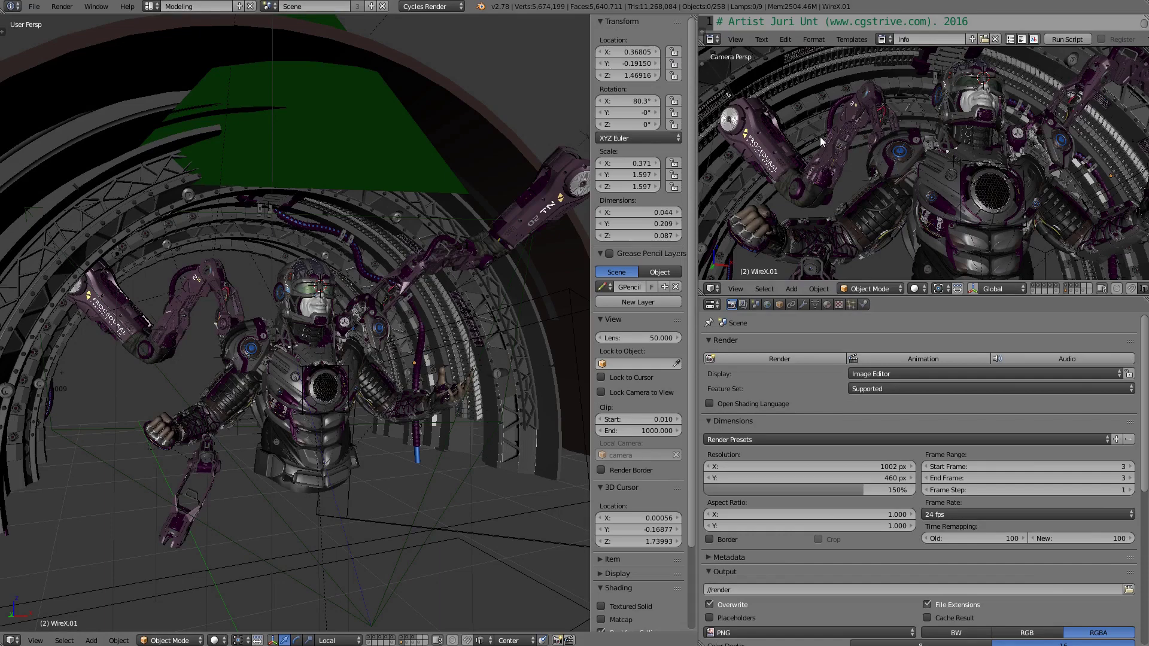
Orbit the viewport, reload the compositing file from the splash screen, and move the Image node left
{"action": "middle_click_drag", "start_coordinate": [807, 157], "coordinate": [849, 179]}
{"action": "left_click", "coordinate": [481, 6]}
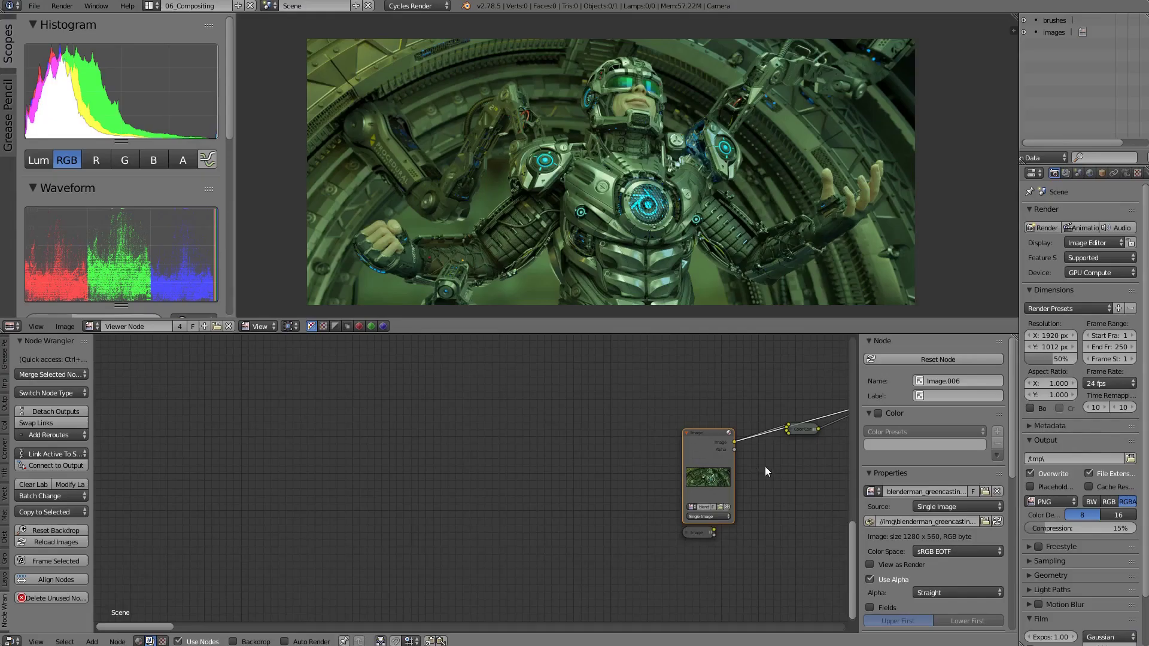
{"action": "left_click_drag", "start_coordinate": [722, 476], "coordinate": [358, 476]}
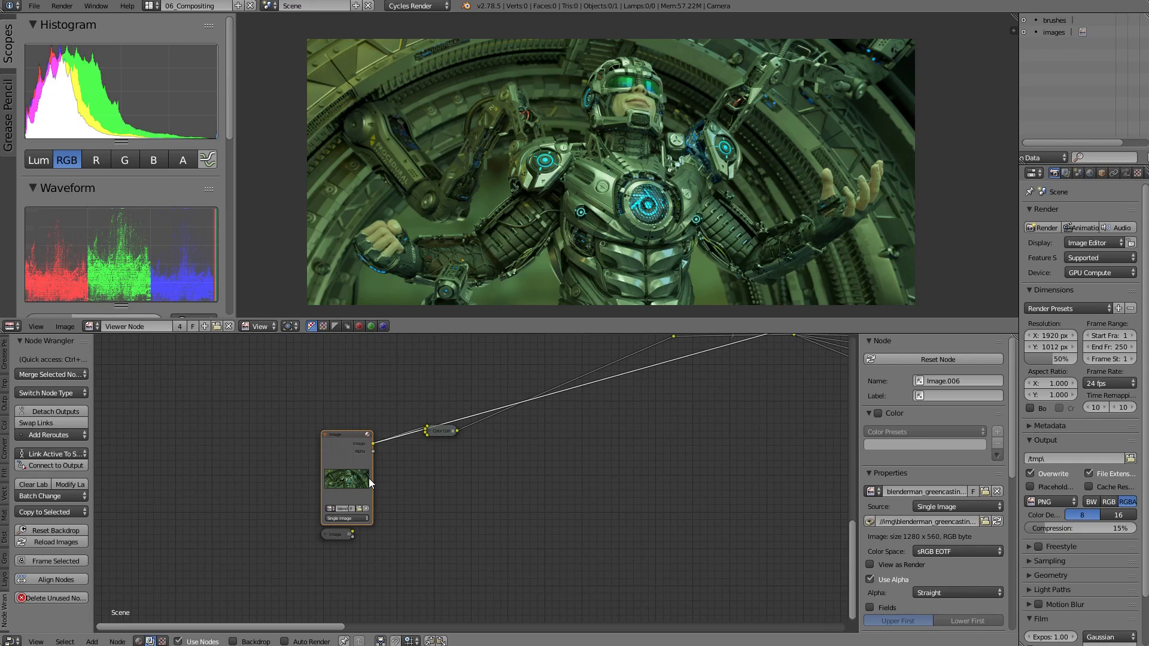
Preview the render without its green tint, then start and cancel an 'rg' node search
{"action": "left_click", "coordinate": [438, 430], "text": "ctrl+shift"}
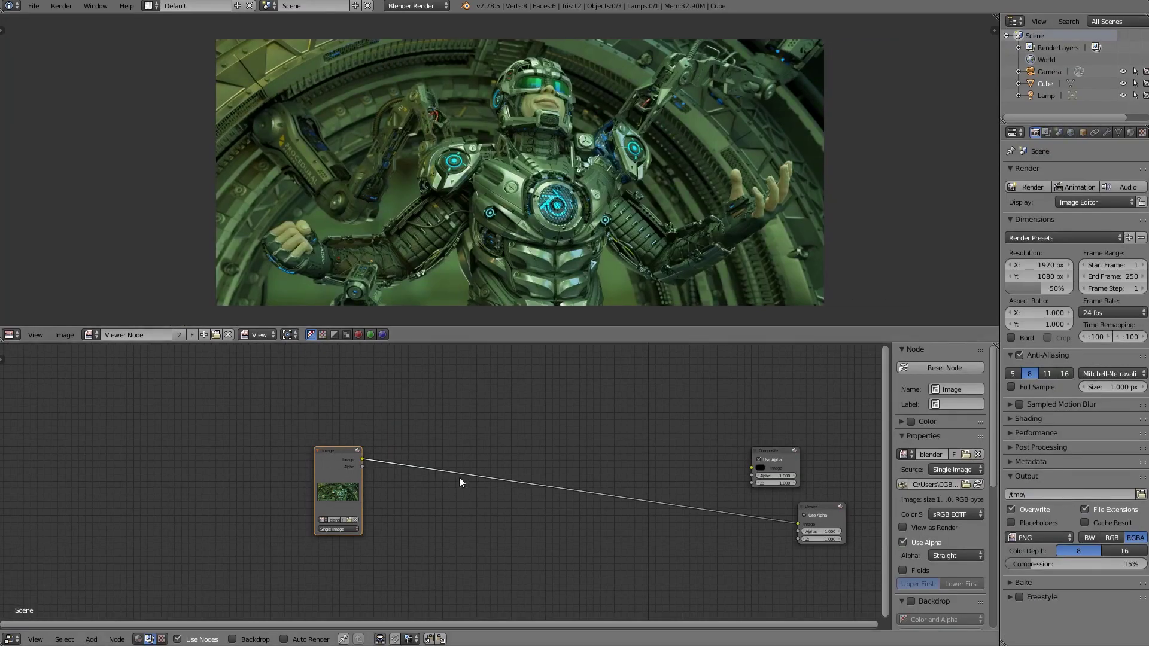
{"action": "middle_click_drag", "start_coordinate": [454, 476], "coordinate": [472, 483]}
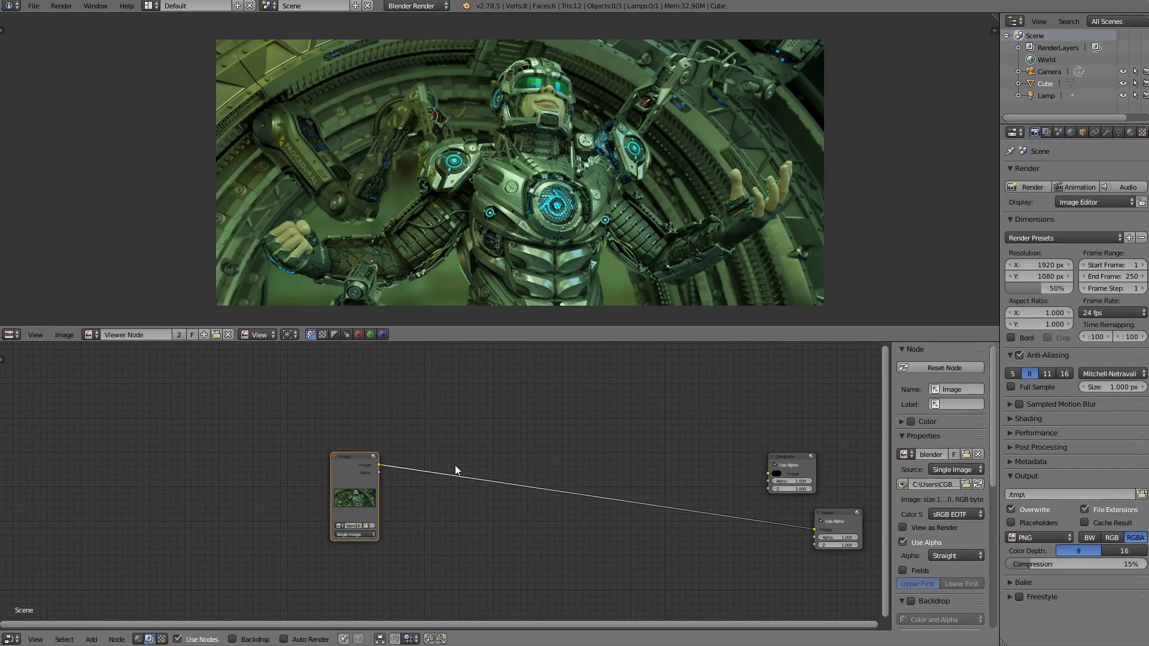
{"action": "middle_click_drag", "start_coordinate": [455, 465], "coordinate": [461, 465]}
{"action": "key", "text": "shift+a"}
{"action": "left_click", "coordinate": [462, 465]}
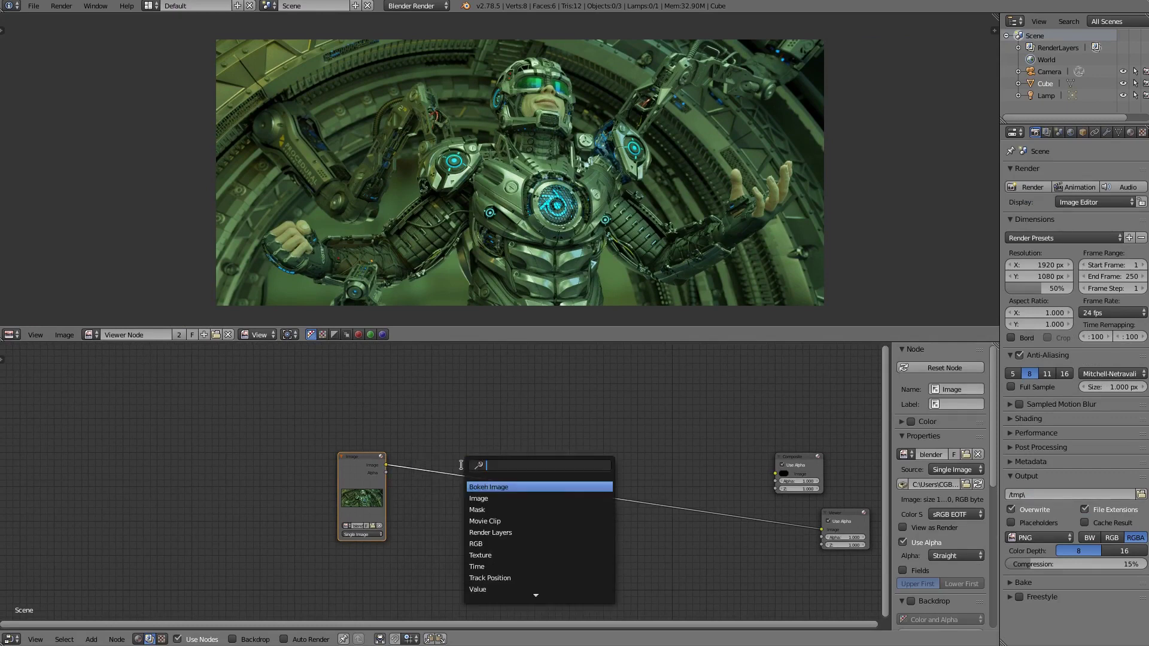
{"action": "type", "text": "rg"}
{"action": "key", "text": "Escape"}
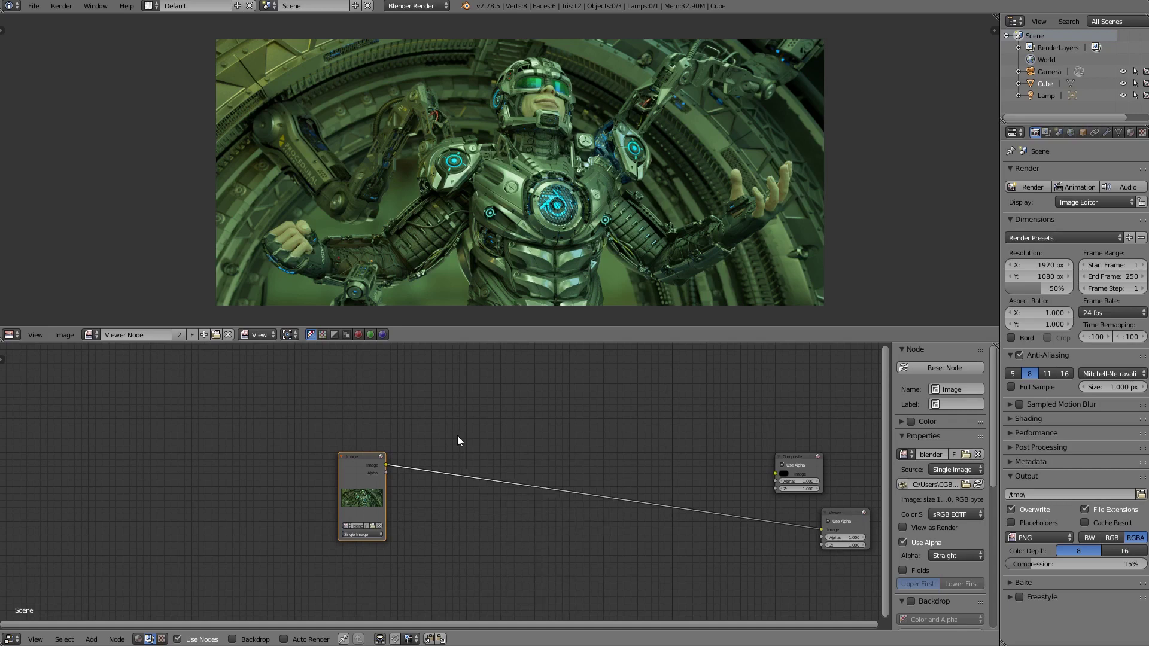
Add an RGB Curves node onto the Image-to-Viewer link
{"action": "key", "text": "shift+a"}
{"action": "left_click", "coordinate": [454, 433]}
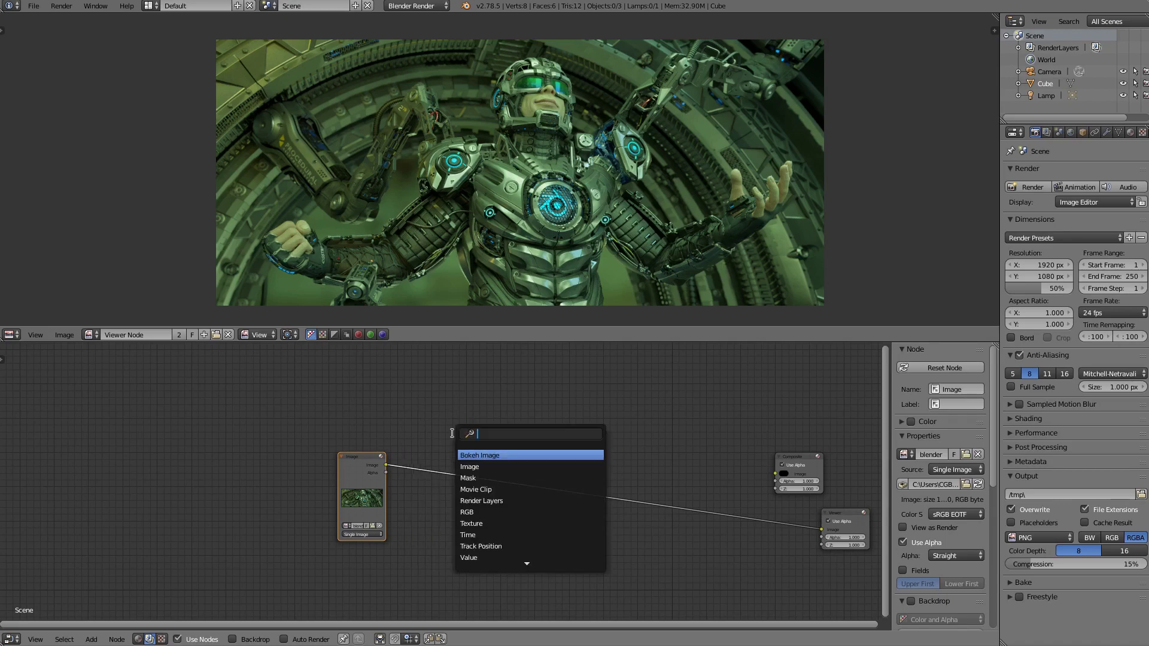
{"action": "type", "text": "rgb"}
{"action": "left_click", "coordinate": [478, 466]}
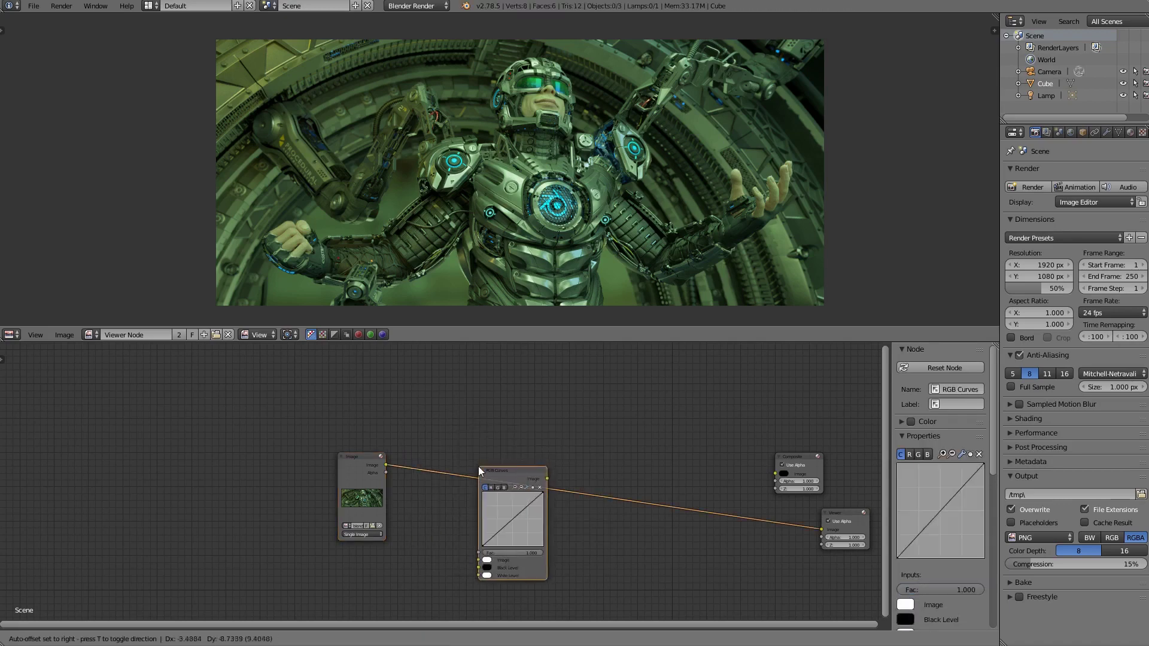
{"action": "left_click", "coordinate": [440, 450]}
{"action": "scroll", "coordinate": [464, 489], "scroll_direction": "up", "scroll_amount": 1}
{"action": "scroll", "coordinate": [464, 490], "scroll_direction": "up", "scroll_amount": 1}
{"action": "scroll", "coordinate": [478, 411], "scroll_direction": "up", "scroll_amount": 1}
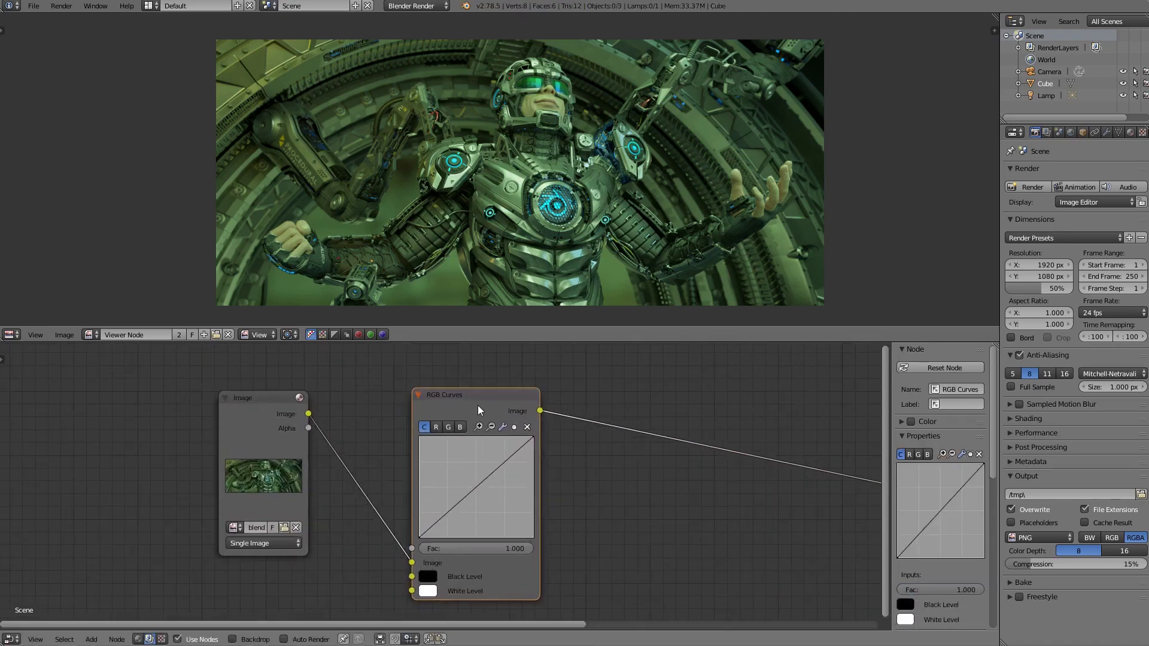
{"action": "scroll", "coordinate": [573, 157], "scroll_direction": "up", "scroll_amount": 1}
{"action": "scroll", "coordinate": [573, 156], "scroll_direction": "up", "scroll_amount": 1}
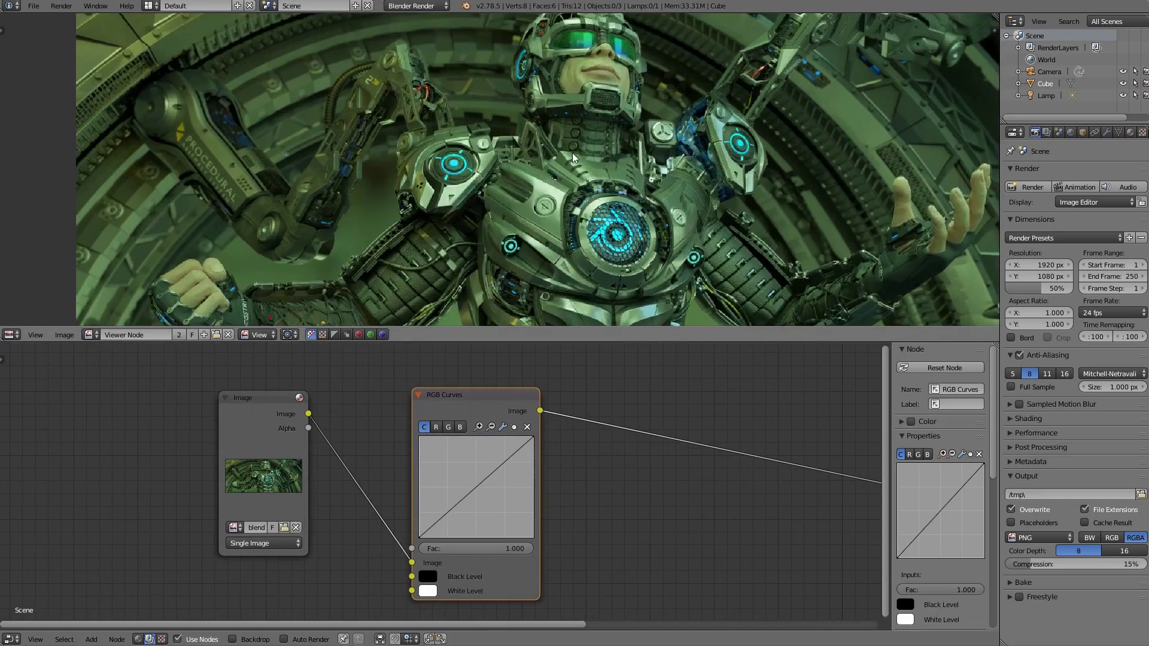
{"action": "scroll", "coordinate": [573, 157], "scroll_direction": "down", "scroll_amount": 1}
{"action": "scroll", "coordinate": [573, 156], "scroll_direction": "down", "scroll_amount": 1}
{"action": "scroll", "coordinate": [572, 157], "scroll_direction": "down", "scroll_amount": 1}
Add a Separate YCbCrA node below the curves using a 'separ' search
{"action": "scroll", "coordinate": [572, 156], "scroll_direction": "down", "scroll_amount": 1}
{"action": "key", "text": "shift+a"}
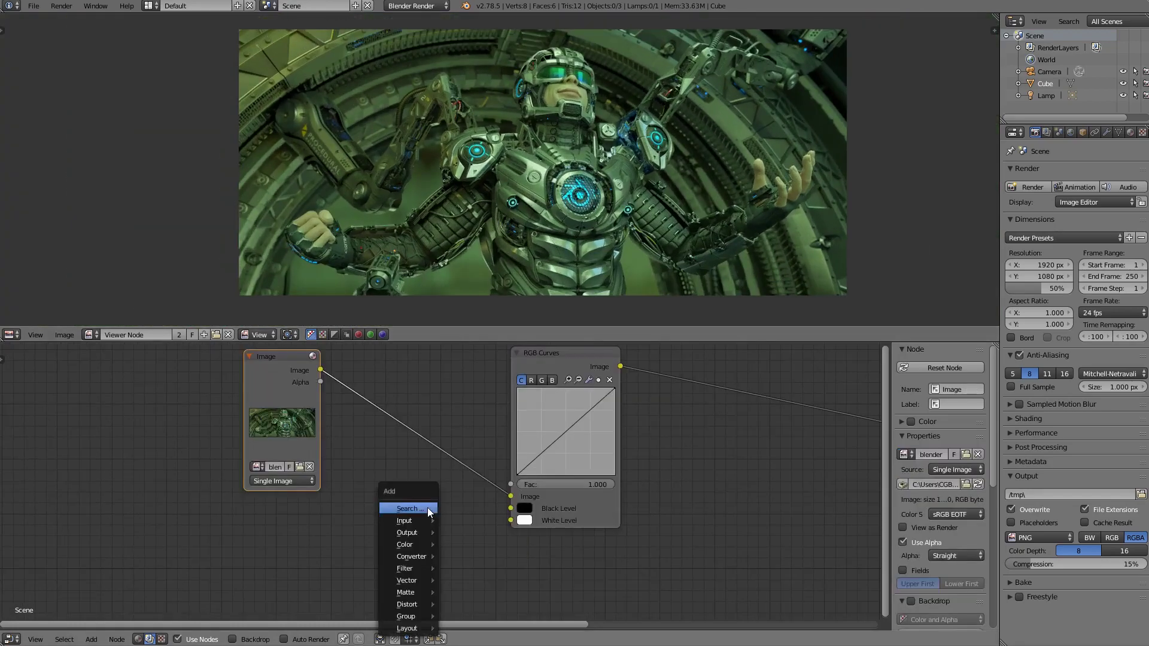
{"action": "left_click", "coordinate": [429, 509]}
{"action": "type", "text": "separ"}
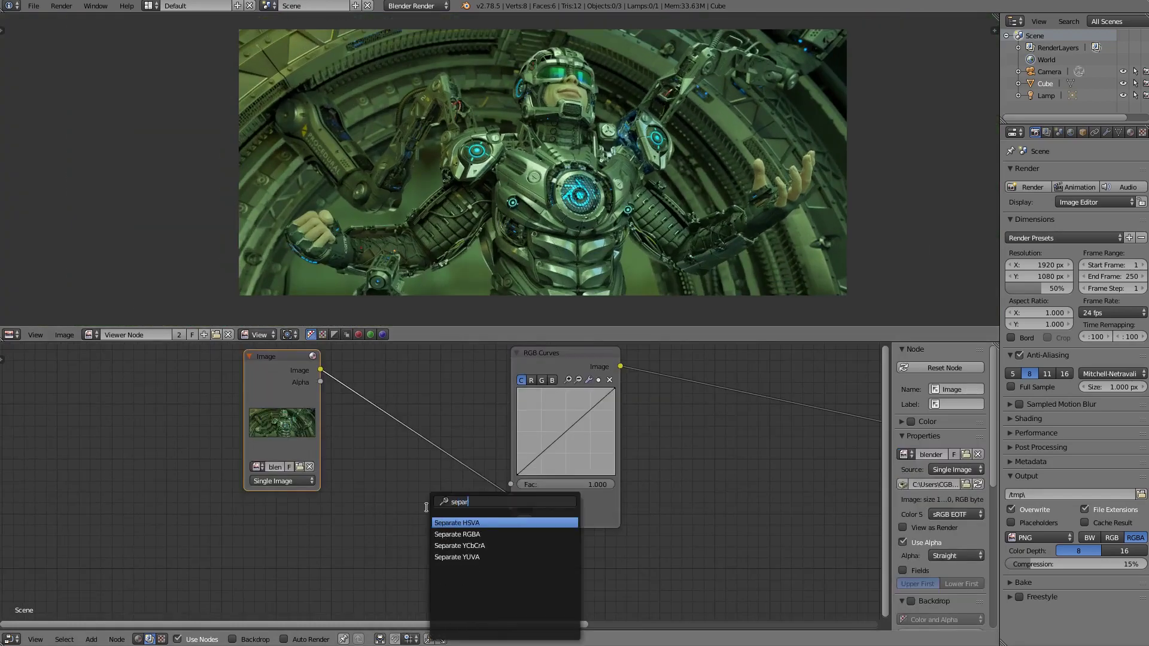
{"action": "key", "text": "Down"}
{"action": "key", "text": "Down"}
{"action": "key", "text": "Return"}
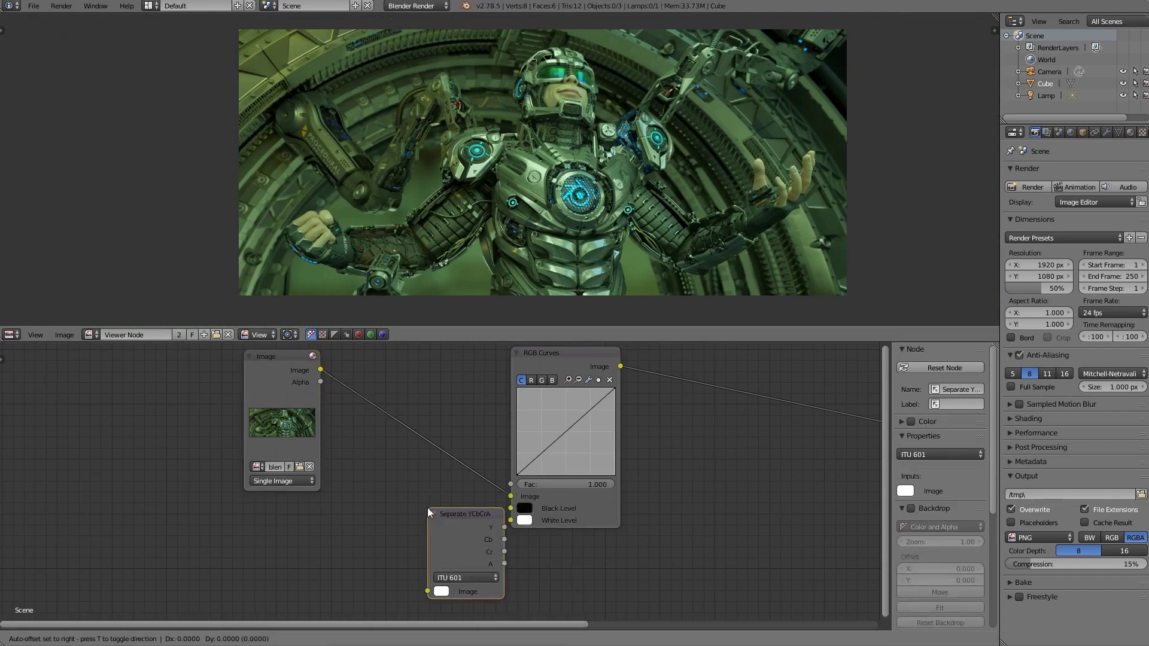
{"action": "left_click", "coordinate": [407, 508]}
Feed the render image into Separate YCbCrA and view its Y luminance output
{"action": "mouse_move", "coordinate": [320, 370]}
{"action": "left_mouse_down"}
{"action": "mouse_move", "coordinate": [384, 482]}
{"action": "mouse_move", "coordinate": [407, 592]}
{"action": "left_mouse_up"}
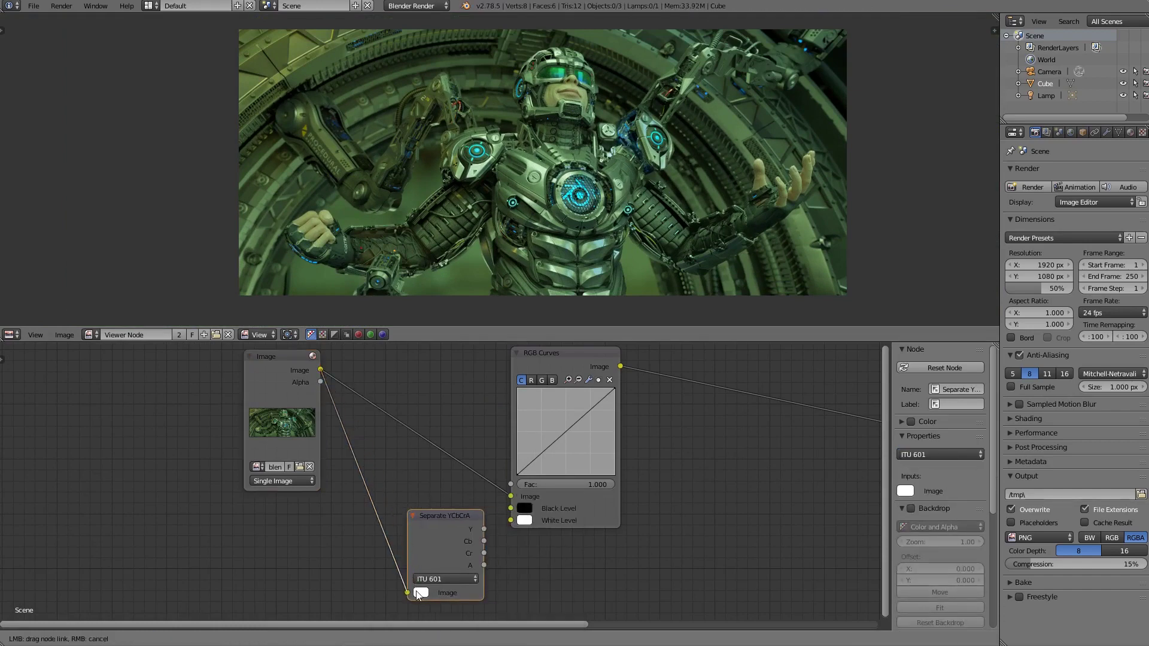
{"action": "left_click", "coordinate": [454, 533], "text": "ctrl+shift"}
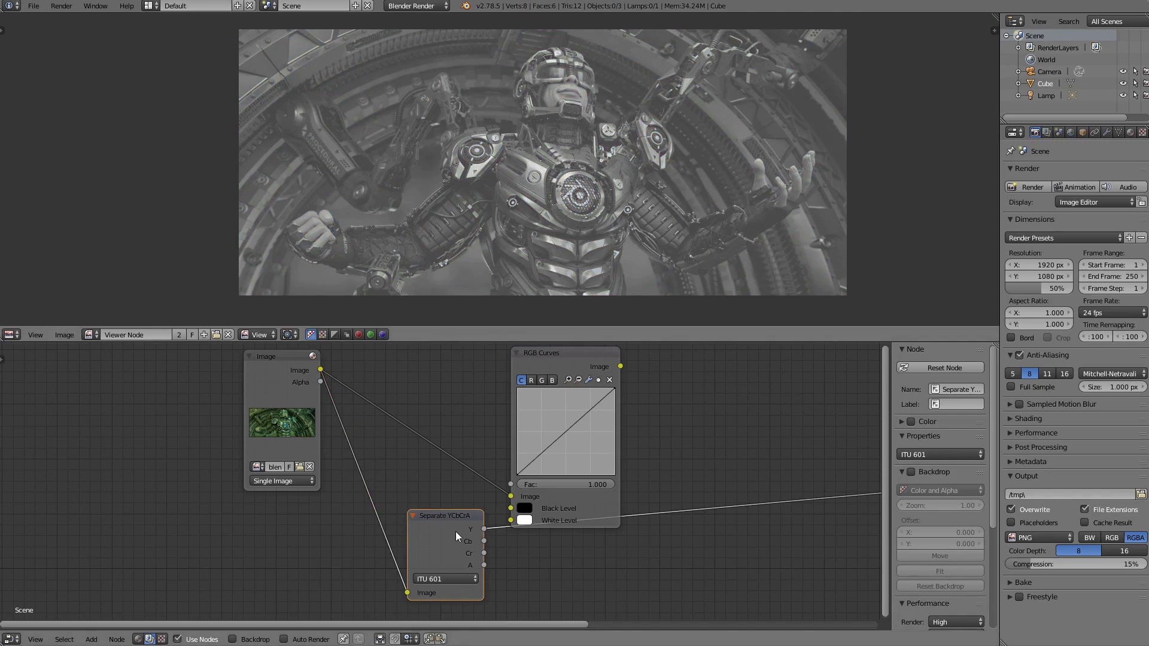
{"action": "mouse_move", "coordinate": [456, 533]}
{"action": "middle_mouse_down"}
{"action": "mouse_move", "coordinate": [504, 568]}
{"action": "mouse_move", "coordinate": [482, 461]}
{"action": "middle_mouse_up"}
{"action": "left_click", "coordinate": [412, 486], "text": "ctrl+shift"}
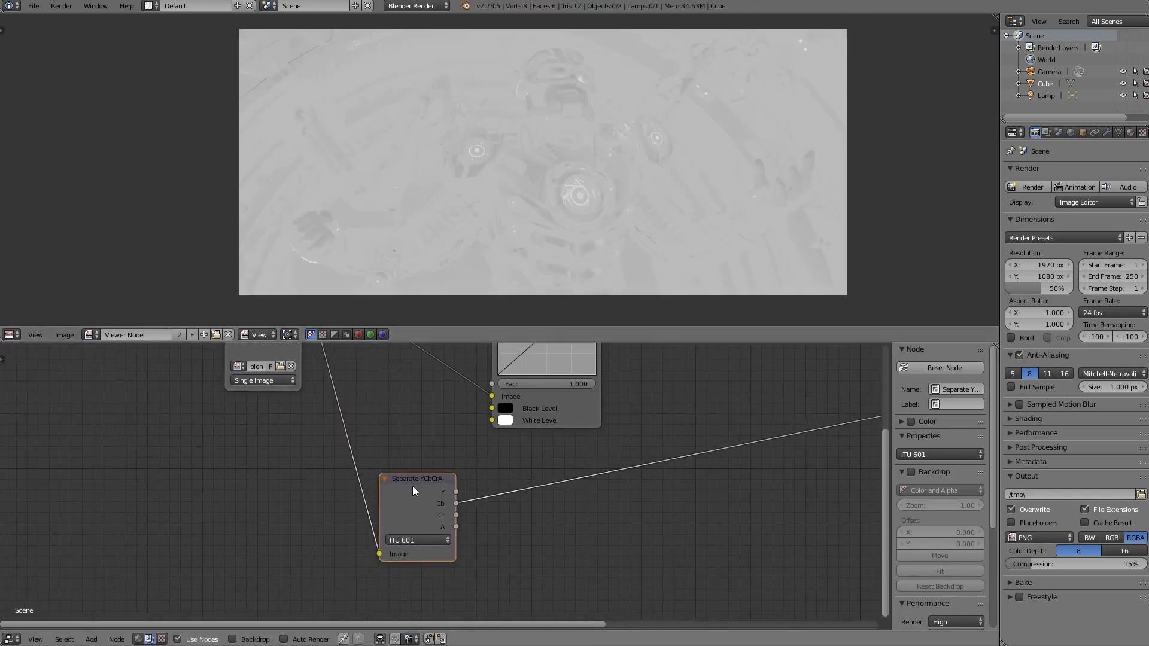
{"action": "left_click", "coordinate": [411, 486], "text": "ctrl+shift"}
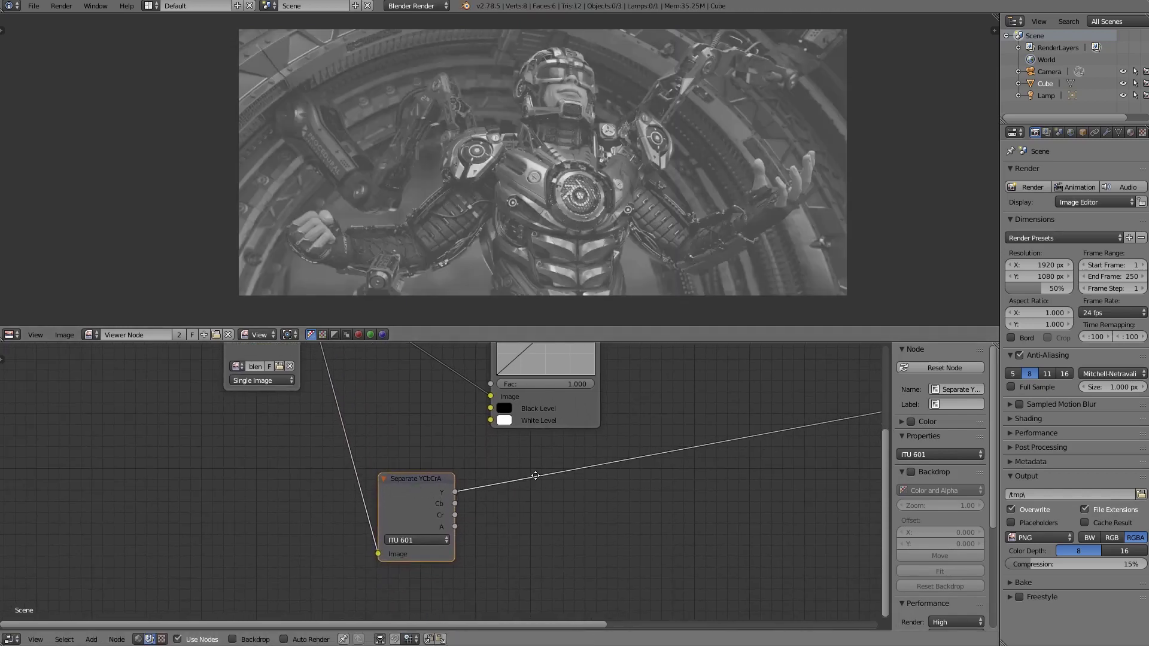
{"action": "middle_click_drag", "start_coordinate": [458, 493], "coordinate": [441, 500]}
{"action": "key", "text": "shift+a"}
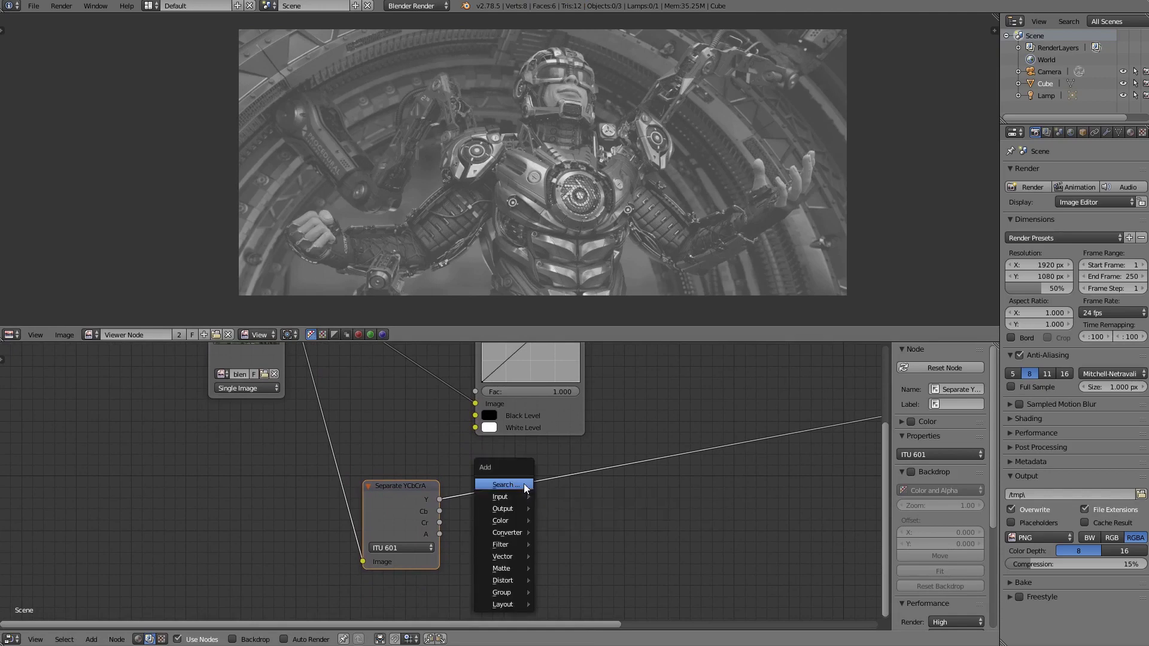
Insert a second RGB Curves node onto the link after Separate YCbCrA
{"action": "left_click", "coordinate": [522, 485]}
{"action": "type", "text": "rgb"}
{"action": "left_click", "coordinate": [548, 516]}
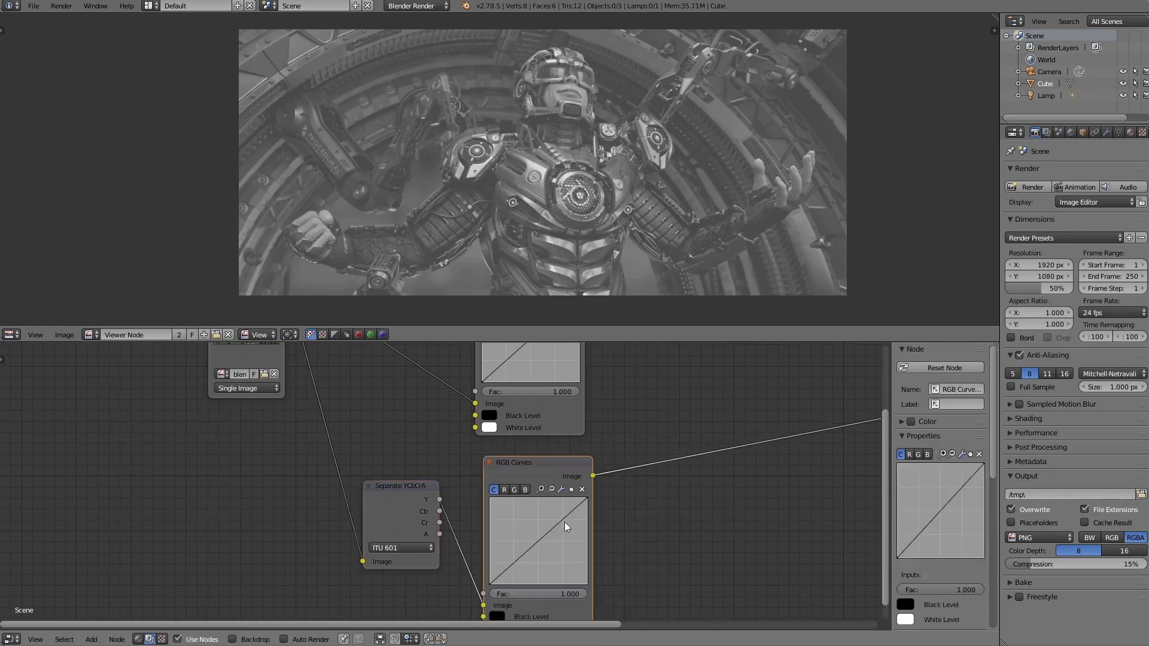
{"action": "left_click", "coordinate": [508, 516]}
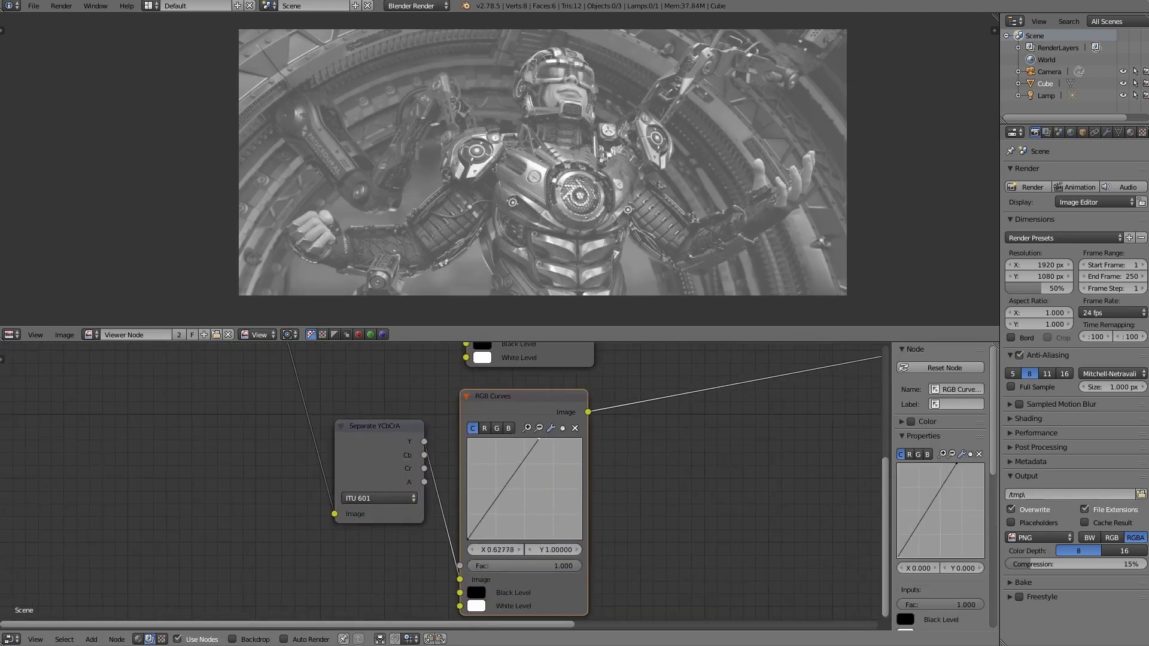
Steepen the new curve sharply, set Fac to 0.100, and widen the node
{"action": "left_click_drag", "start_coordinate": [544, 439], "coordinate": [474, 439]}
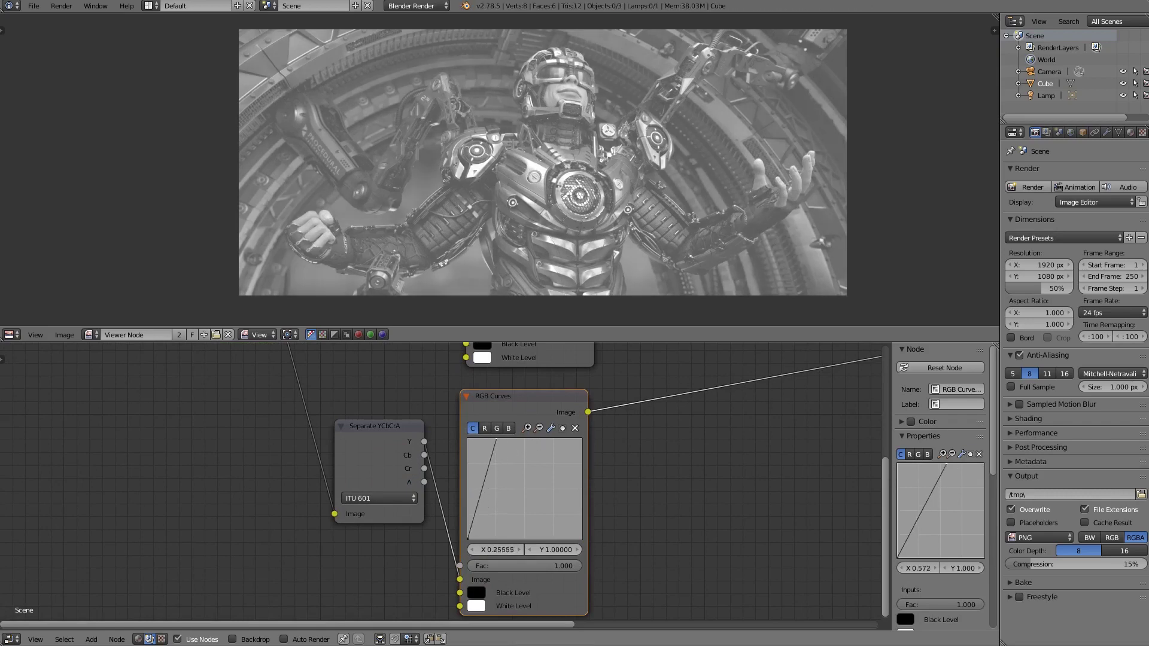
{"action": "left_click", "coordinate": [536, 566]}
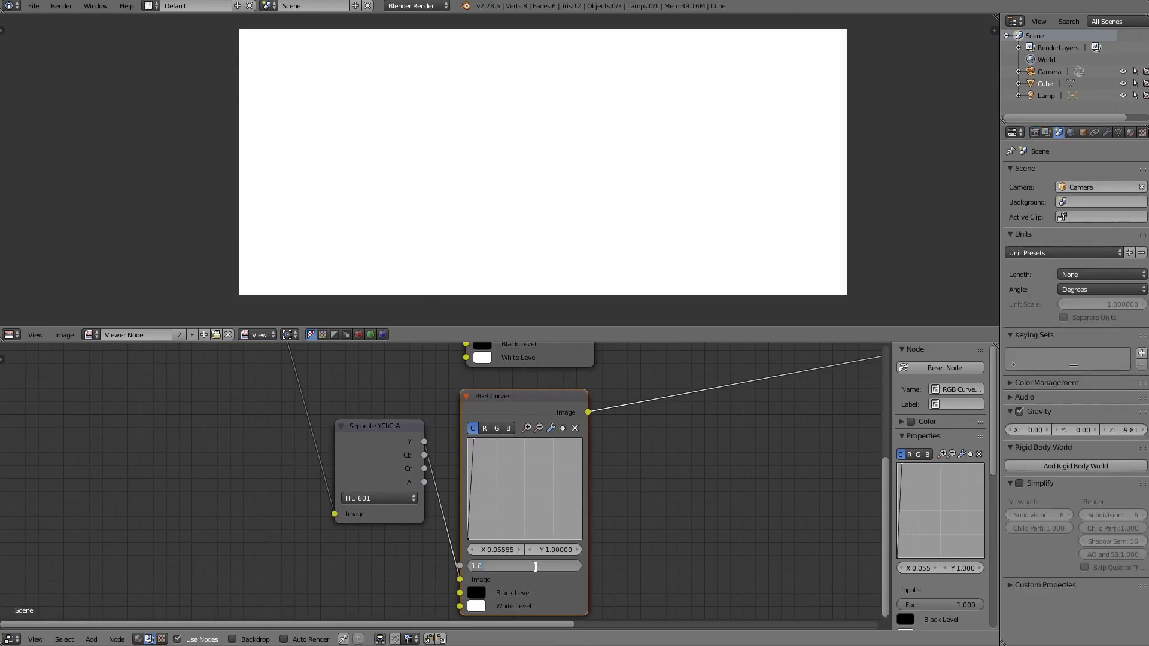
{"action": "type", "text": "Fac: 0.1"}
{"action": "key", "text": "Return"}
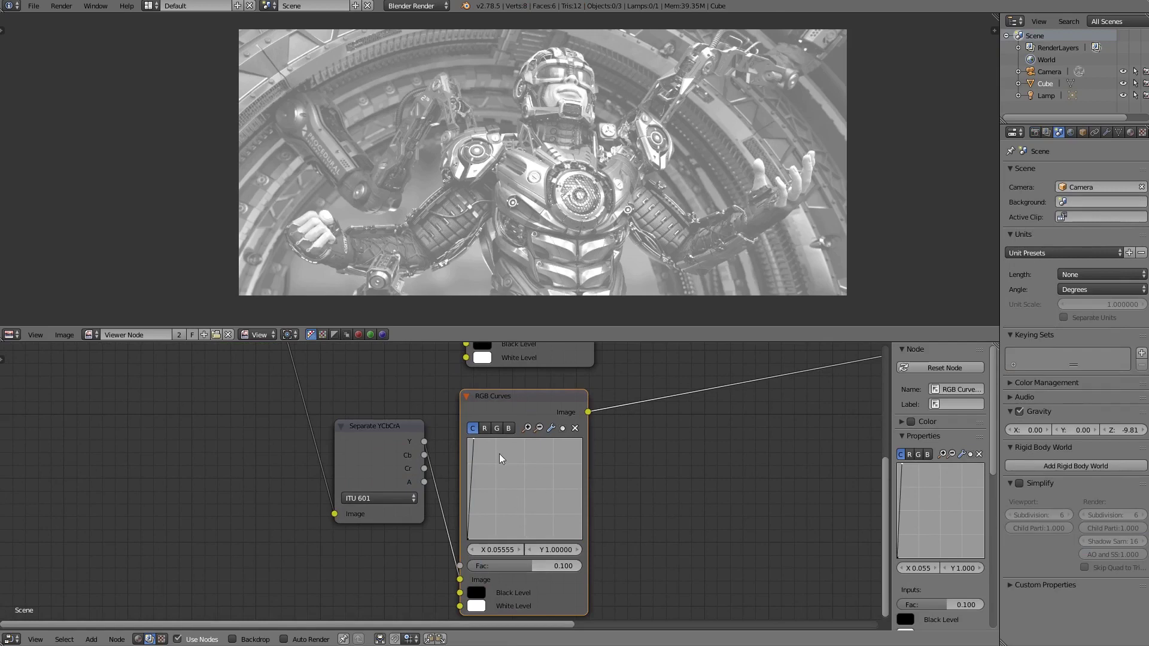
{"action": "scroll", "coordinate": [499, 453], "scroll_direction": "up", "scroll_amount": 3}
{"action": "left_click_drag", "start_coordinate": [450, 422], "coordinate": [438, 420]}
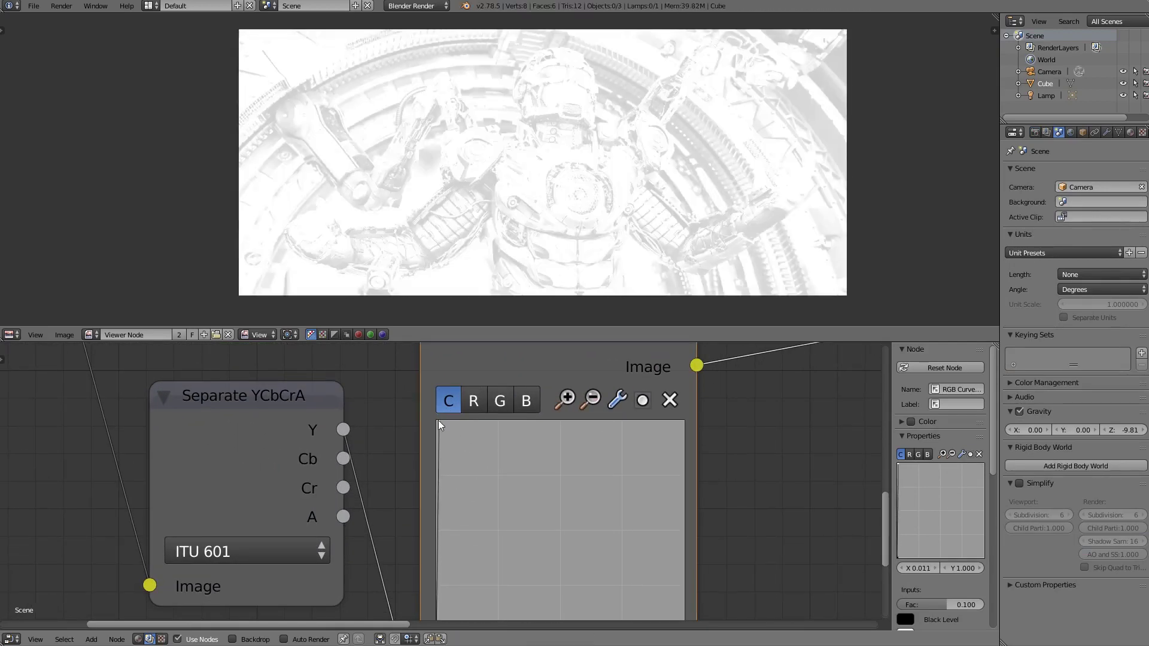
{"action": "left_click_drag", "start_coordinate": [698, 443], "coordinate": [862, 443]}
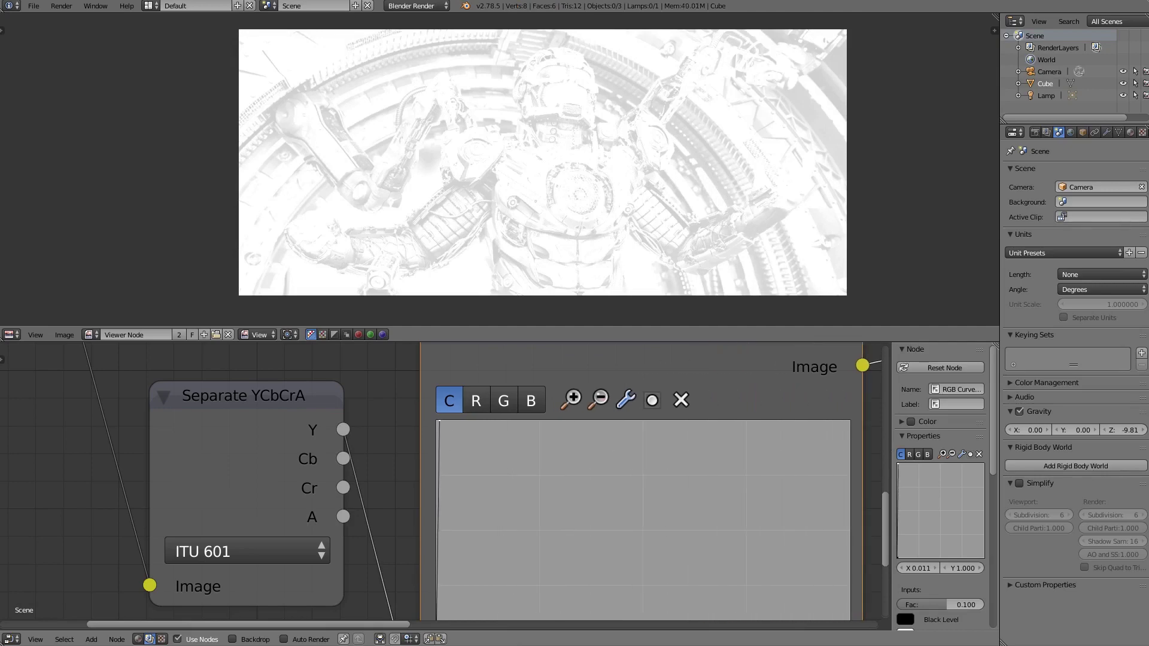
{"action": "scroll", "coordinate": [410, 174], "scroll_direction": "up", "scroll_amount": 2}
{"action": "scroll", "coordinate": [412, 150], "scroll_direction": "up", "scroll_amount": 1}
{"action": "scroll", "coordinate": [543, 493], "scroll_direction": "down", "scroll_amount": 4}
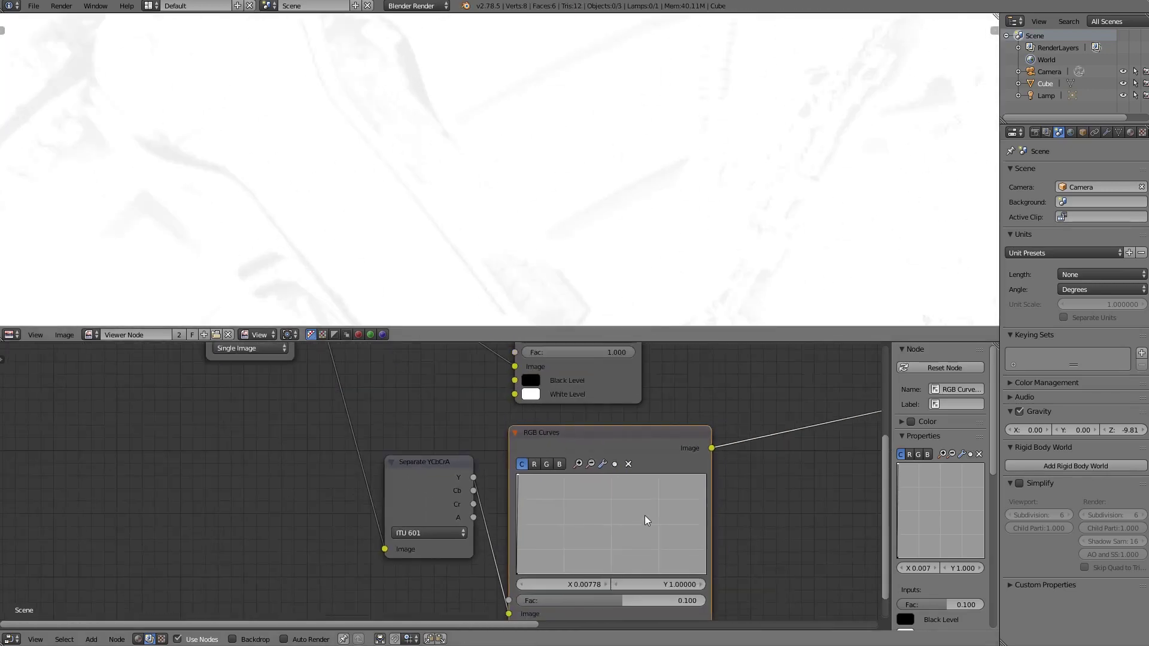
{"action": "scroll", "coordinate": [645, 516], "scroll_direction": "down", "scroll_amount": 2}
{"action": "scroll", "coordinate": [584, 476], "scroll_direction": "up", "scroll_amount": 2, "text": "shift"}
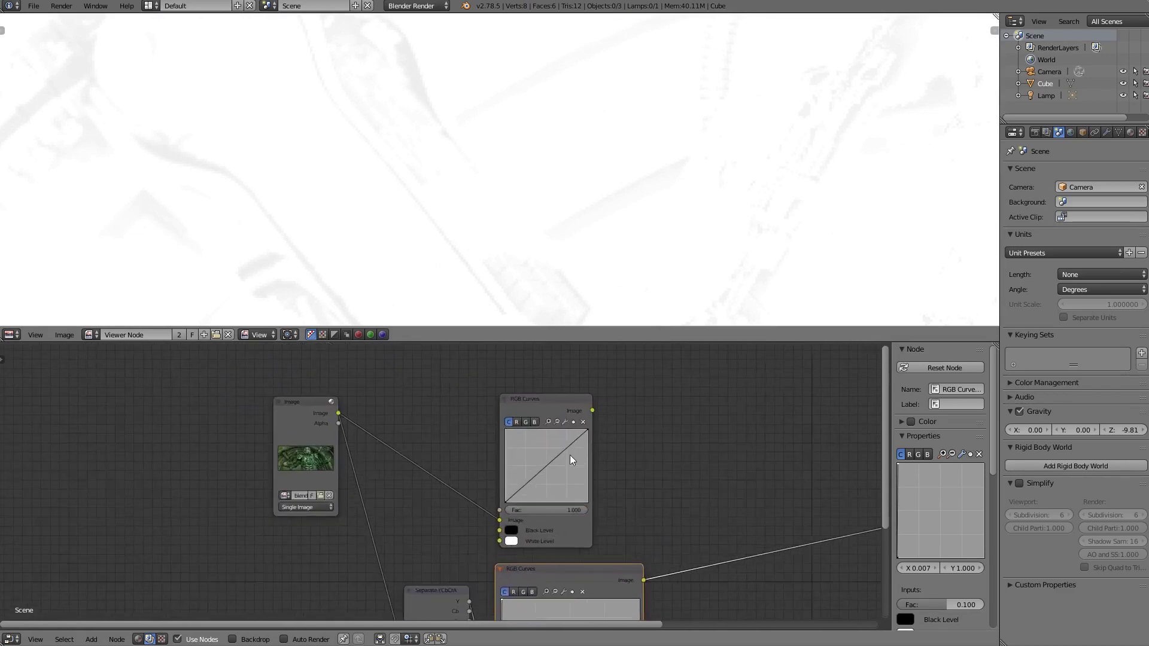
Sample the upper RGB Curves' Black Level from the render, then mute that node
{"action": "left_click", "coordinate": [531, 398]}
{"action": "left_click", "coordinate": [507, 537]}
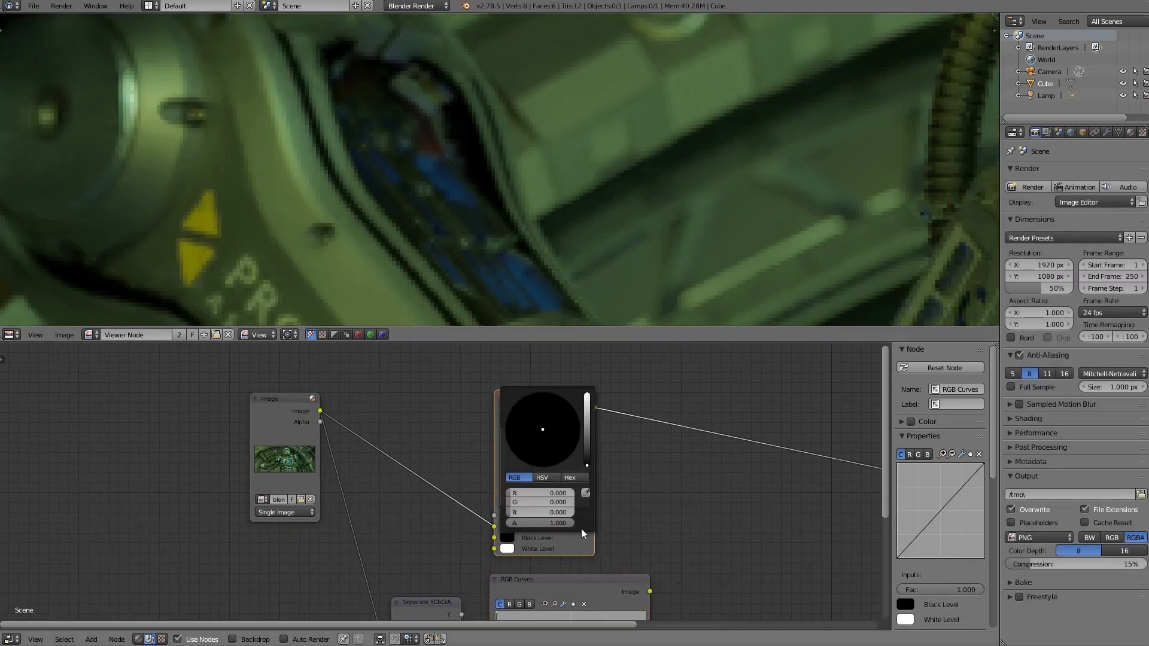
{"action": "left_click", "coordinate": [586, 493]}
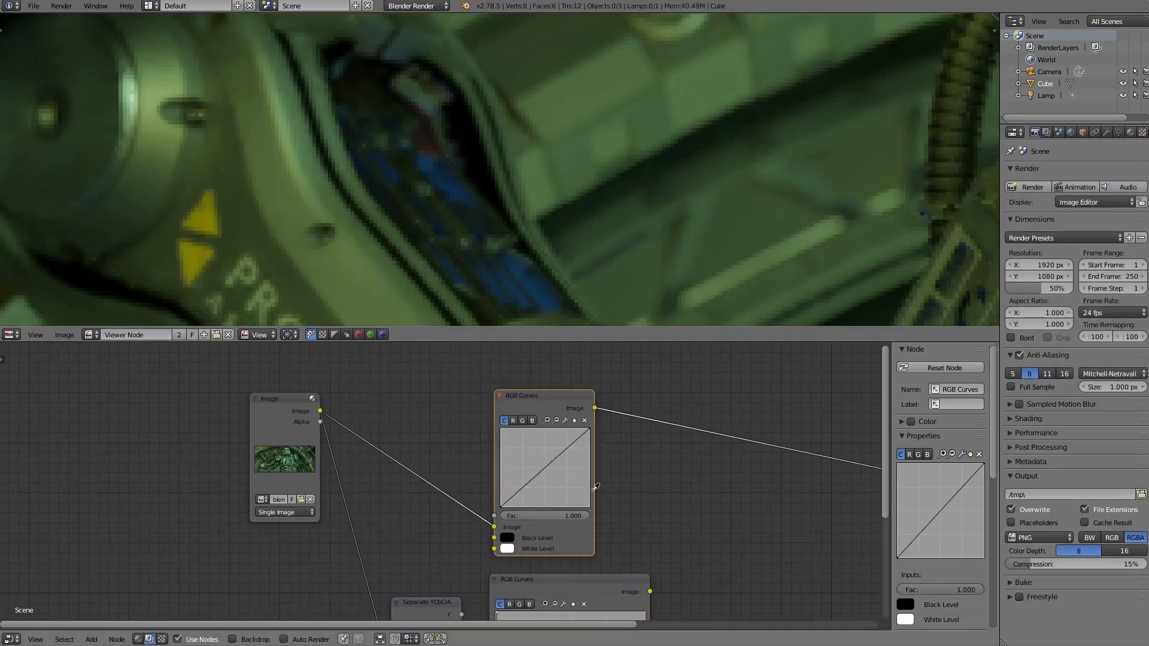
{"action": "left_click", "coordinate": [479, 150]}
{"action": "key", "text": "m"}
Reset the mask's RGB Curves and move its black point right to X 0.943
{"action": "scroll", "coordinate": [554, 179], "scroll_direction": "down", "scroll_amount": 5}
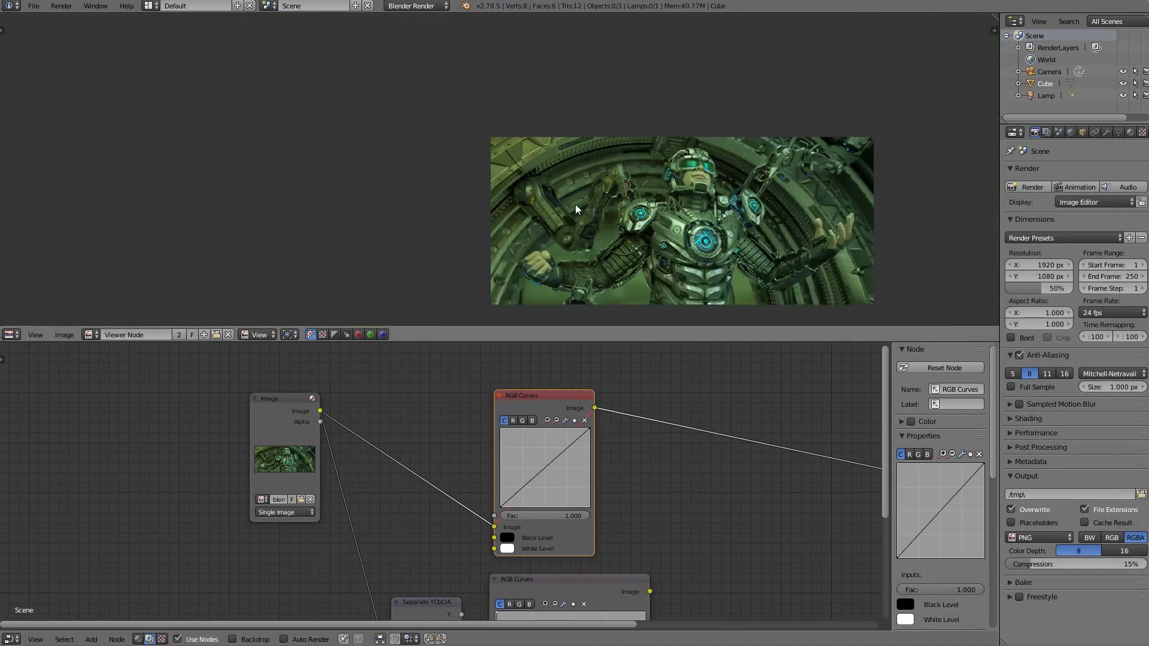
{"action": "scroll", "coordinate": [575, 208], "scroll_direction": "up", "scroll_amount": 1}
{"action": "mouse_move", "coordinate": [681, 530]}
{"action": "middle_mouse_down"}
{"action": "mouse_move", "coordinate": [426, 349]}
{"action": "mouse_move", "coordinate": [441, 395]}
{"action": "middle_mouse_up"}
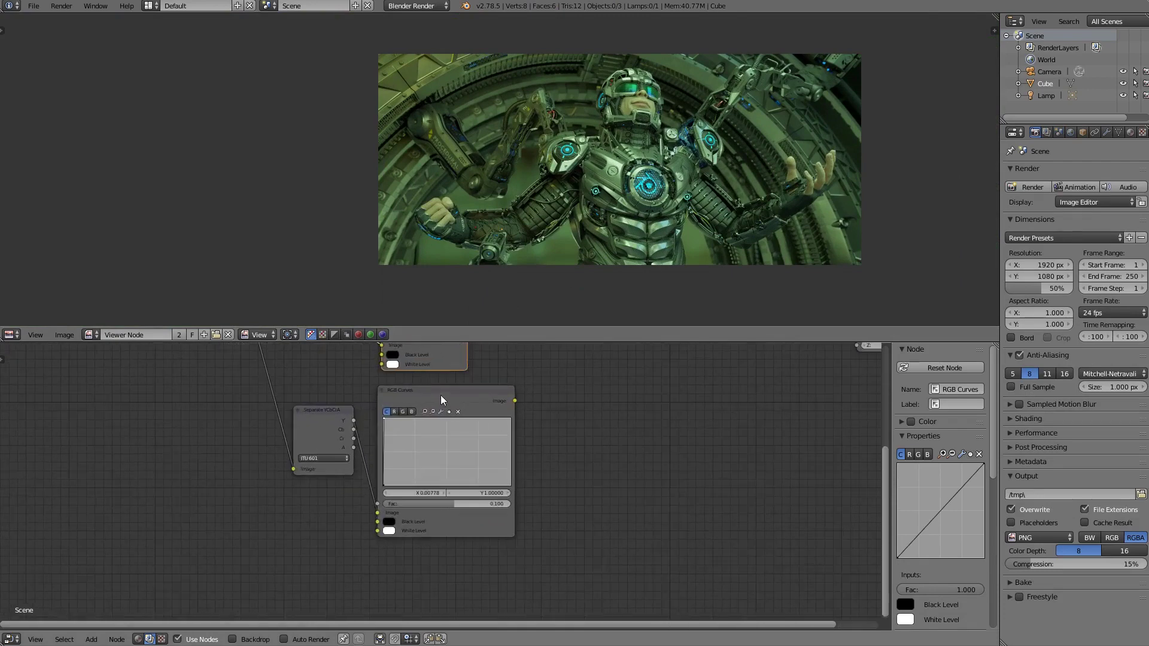
{"action": "left_click", "coordinate": [440, 395], "text": "ctrl+shift"}
{"action": "scroll", "coordinate": [440, 394], "scroll_direction": "up", "scroll_amount": 2}
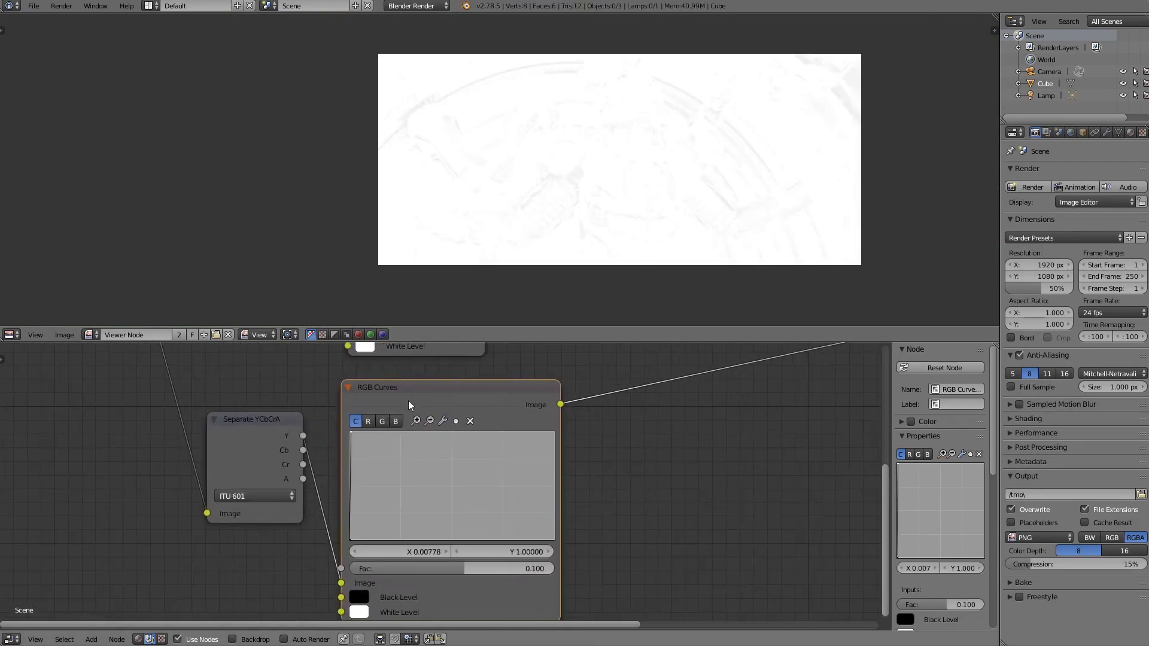
{"action": "left_click", "coordinate": [442, 420]}
{"action": "left_click", "coordinate": [482, 498]}
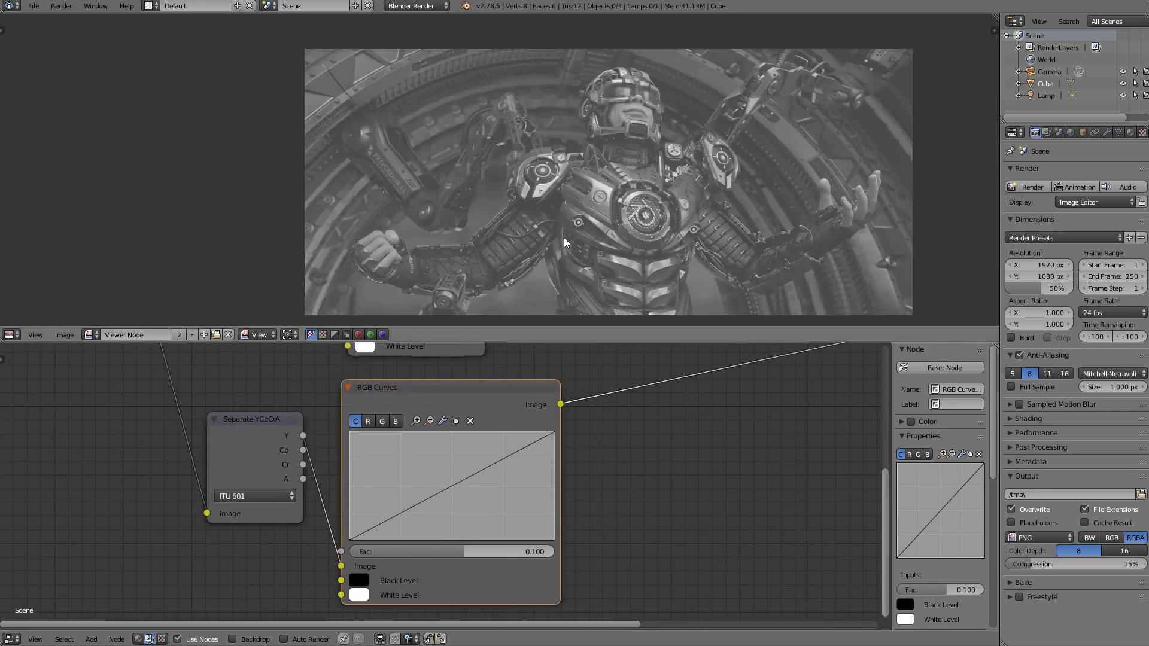
{"action": "left_click_drag", "start_coordinate": [351, 539], "coordinate": [556, 543]}
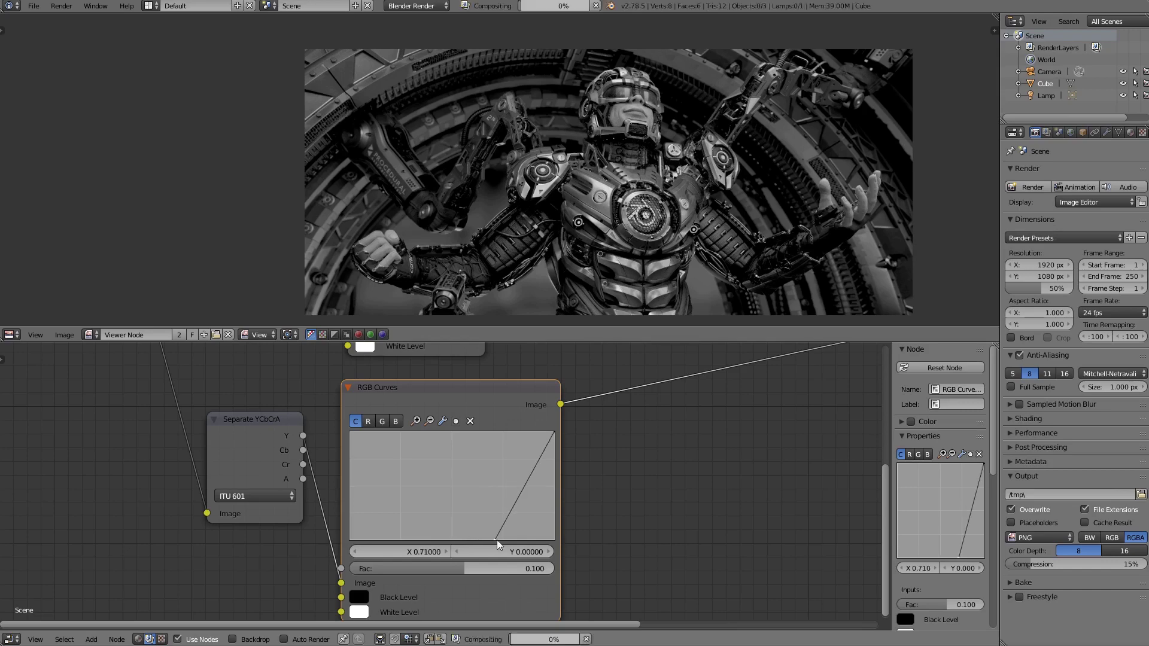
{"action": "scroll", "coordinate": [663, 27], "scroll_direction": "up", "scroll_amount": 1}
{"action": "scroll", "coordinate": [608, 117], "scroll_direction": "up", "scroll_amount": 2}
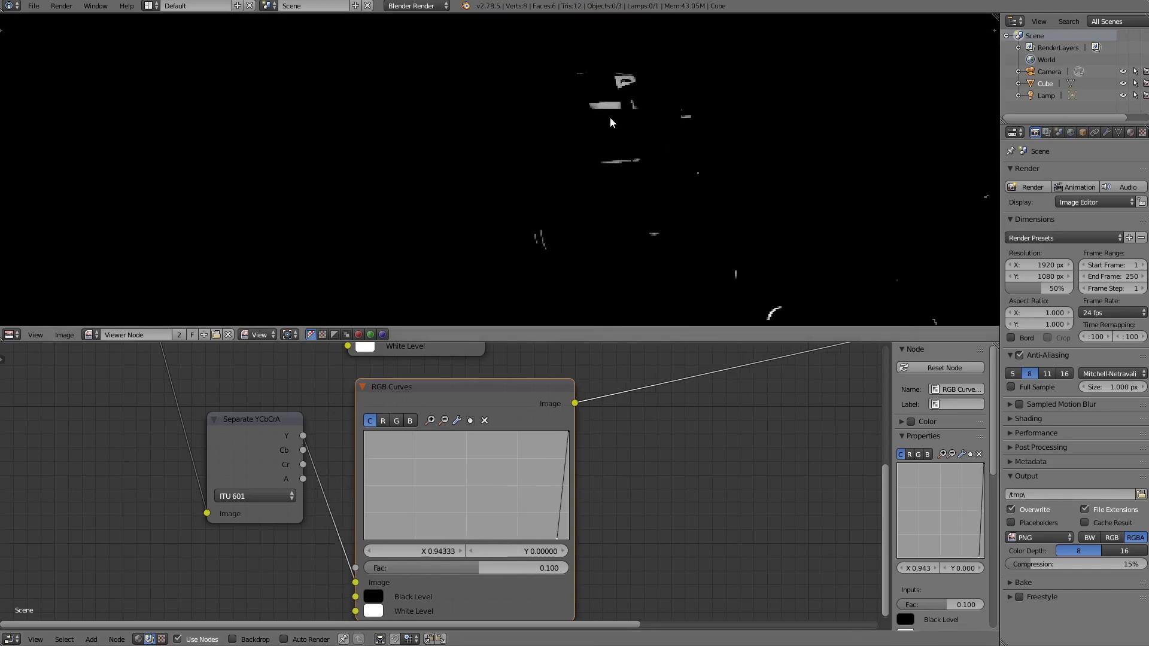
{"action": "scroll", "coordinate": [597, 105], "scroll_direction": "up", "scroll_amount": 5}
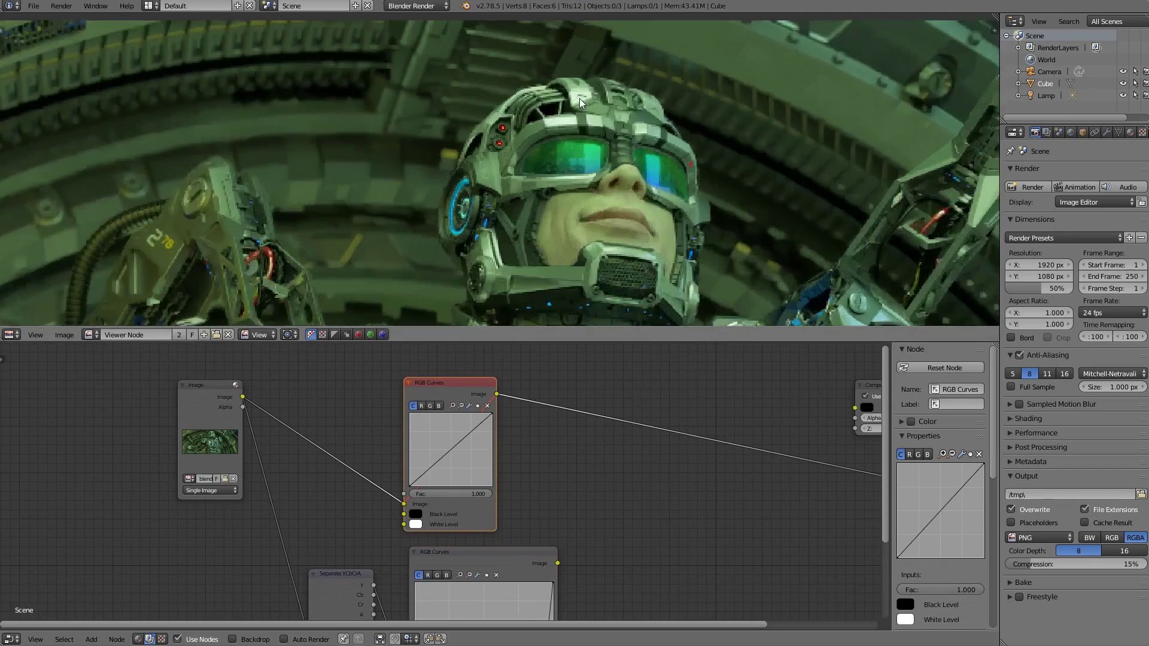
Eyedrop a pale green from the robot render into the upper RGB Curves' White Level
{"action": "scroll", "coordinate": [579, 103], "scroll_direction": "up", "scroll_amount": 2}
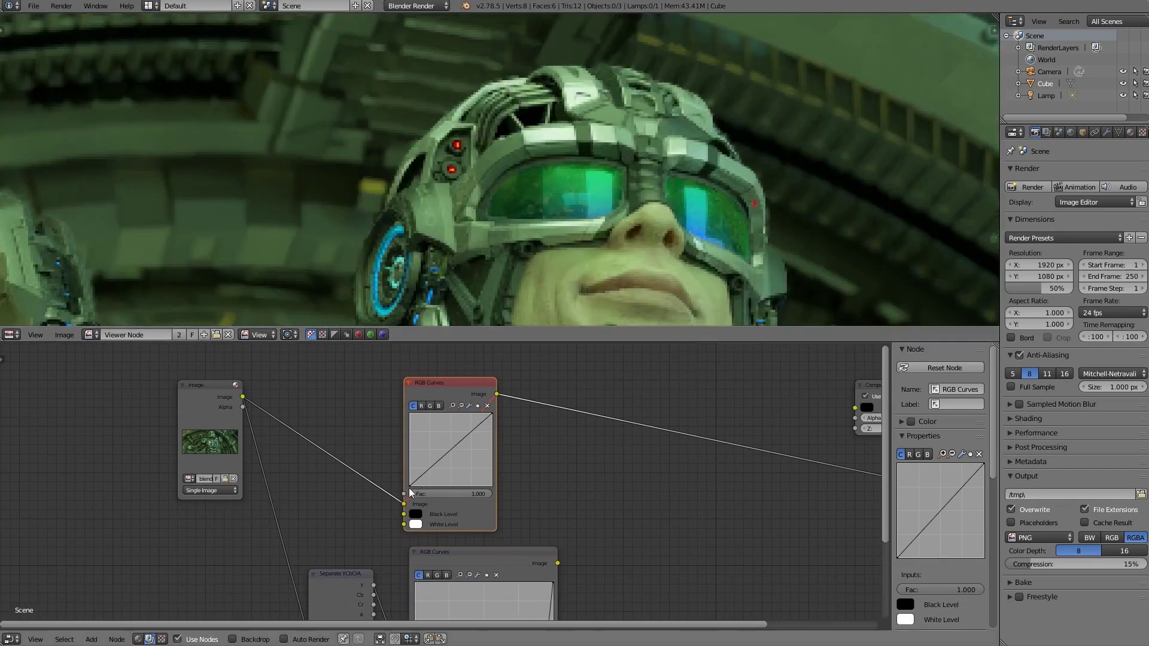
{"action": "left_click", "coordinate": [414, 525]}
{"action": "left_click", "coordinate": [479, 483]}
{"action": "left_click", "coordinate": [542, 163]}
{"action": "scroll", "coordinate": [578, 150], "scroll_direction": "down", "scroll_amount": 5}
{"action": "scroll", "coordinate": [578, 150], "scroll_direction": "down", "scroll_amount": 3}
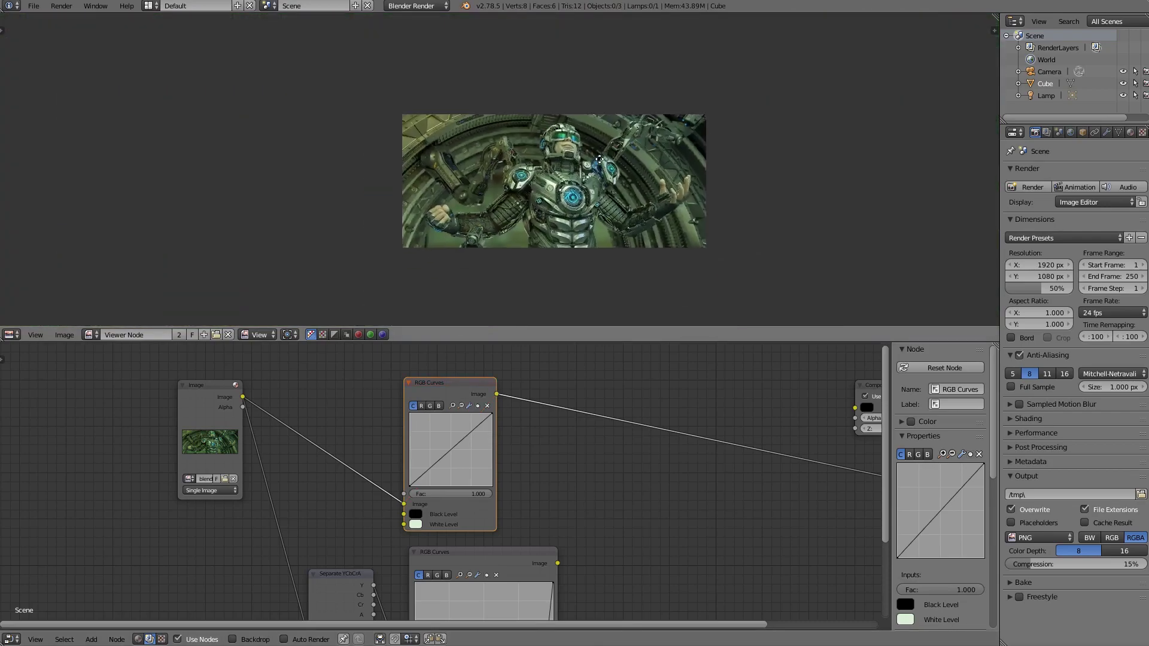
{"action": "scroll", "coordinate": [578, 150], "scroll_direction": "up", "scroll_amount": 2}
{"action": "middle_click_drag", "start_coordinate": [578, 150], "coordinate": [591, 149]}
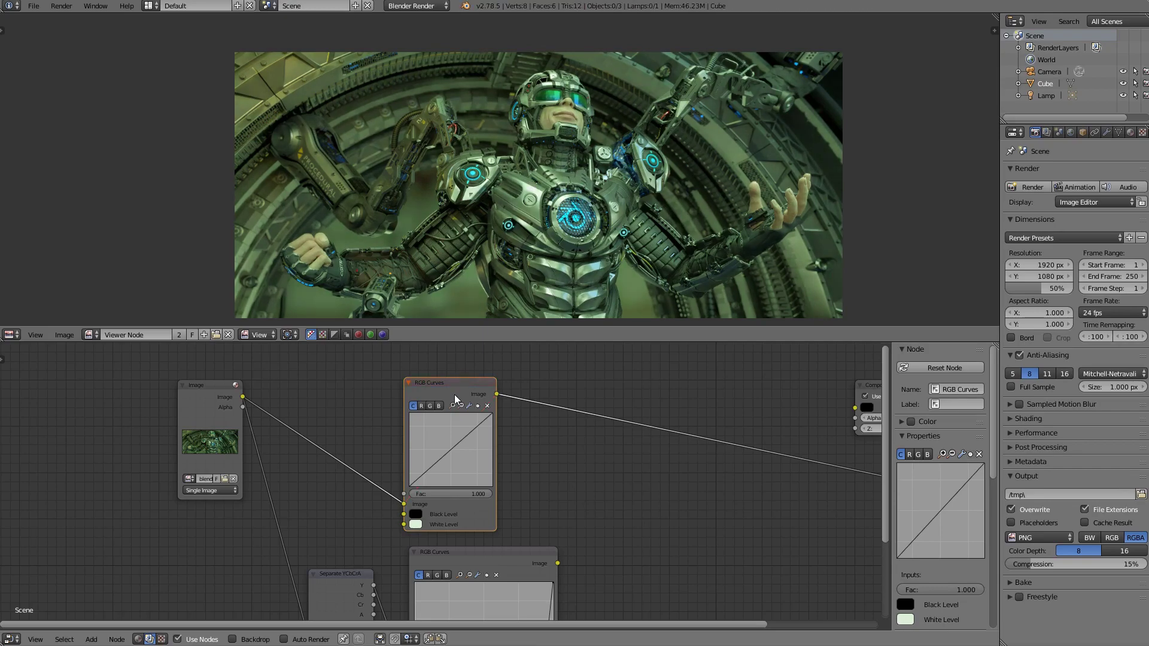
{"action": "scroll", "coordinate": [538, 374], "scroll_direction": "up", "scroll_amount": 1}
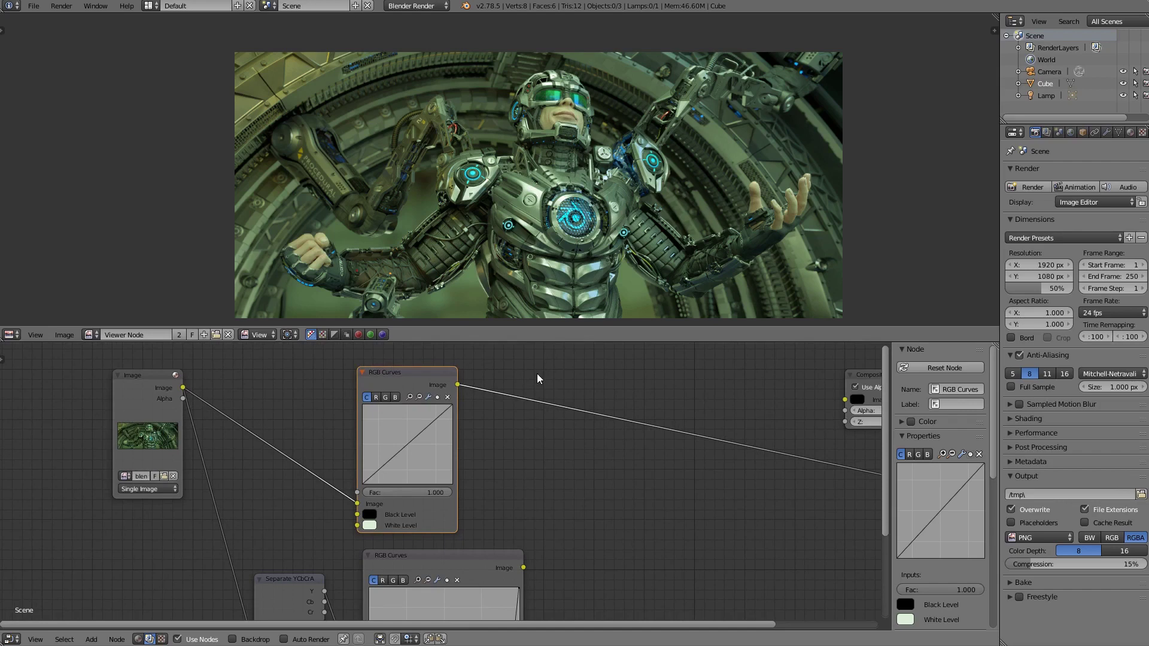
Insert a Mix node after the curves and set its blend mode to Divide
{"action": "key", "text": "shift+a"}
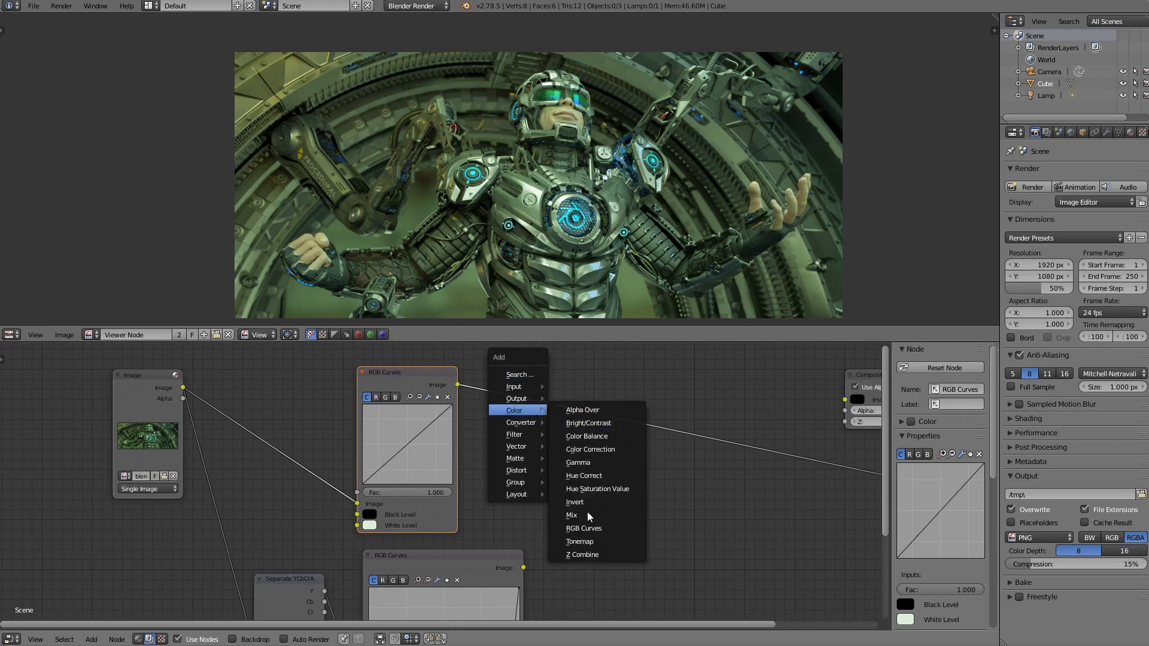
{"action": "left_click", "coordinate": [584, 515]}
{"action": "left_click", "coordinate": [528, 375]}
{"action": "scroll", "coordinate": [524, 419], "scroll_direction": "up", "scroll_amount": 1}
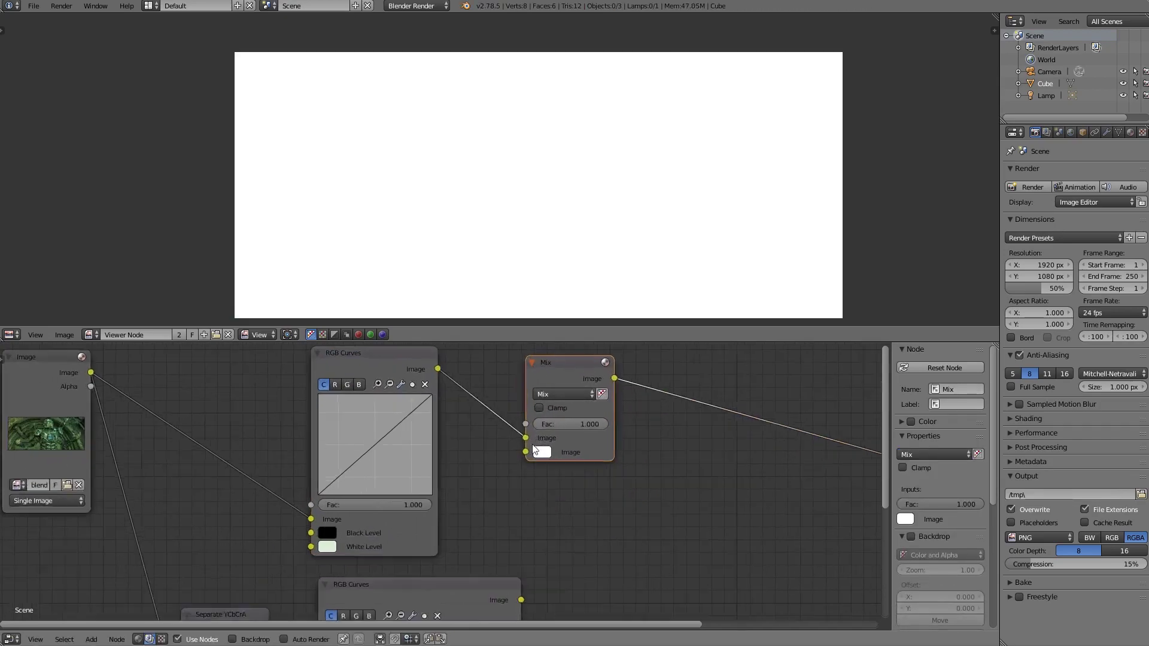
{"action": "scroll", "coordinate": [520, 437], "scroll_direction": "up", "scroll_amount": 2}
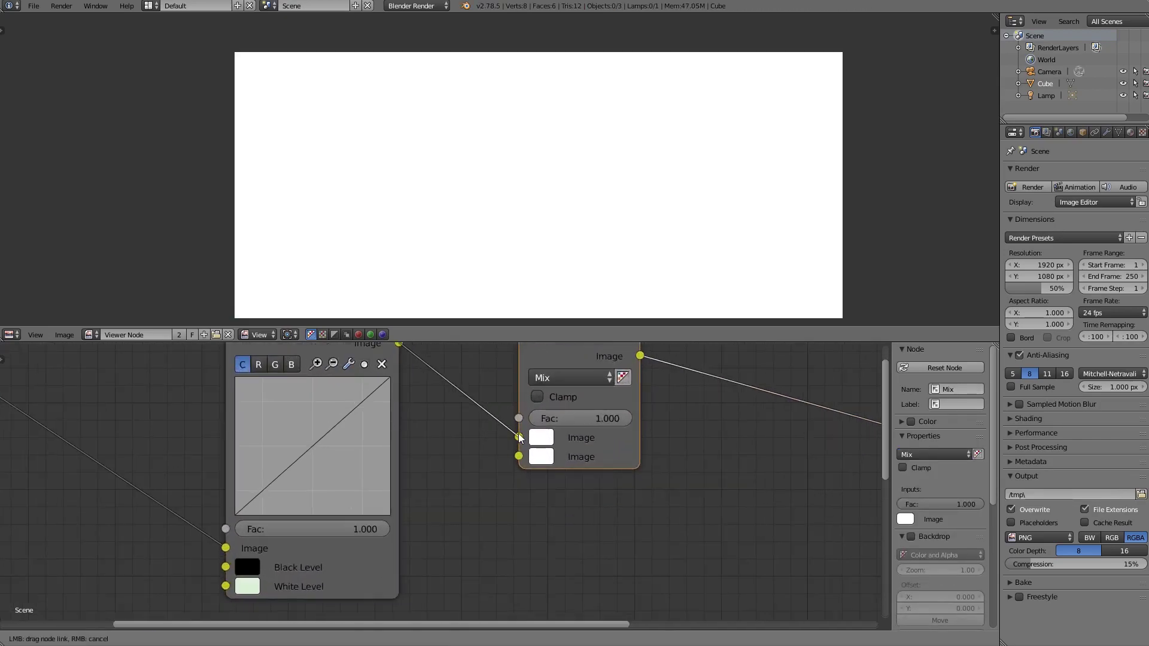
{"action": "left_click", "coordinate": [574, 376]}
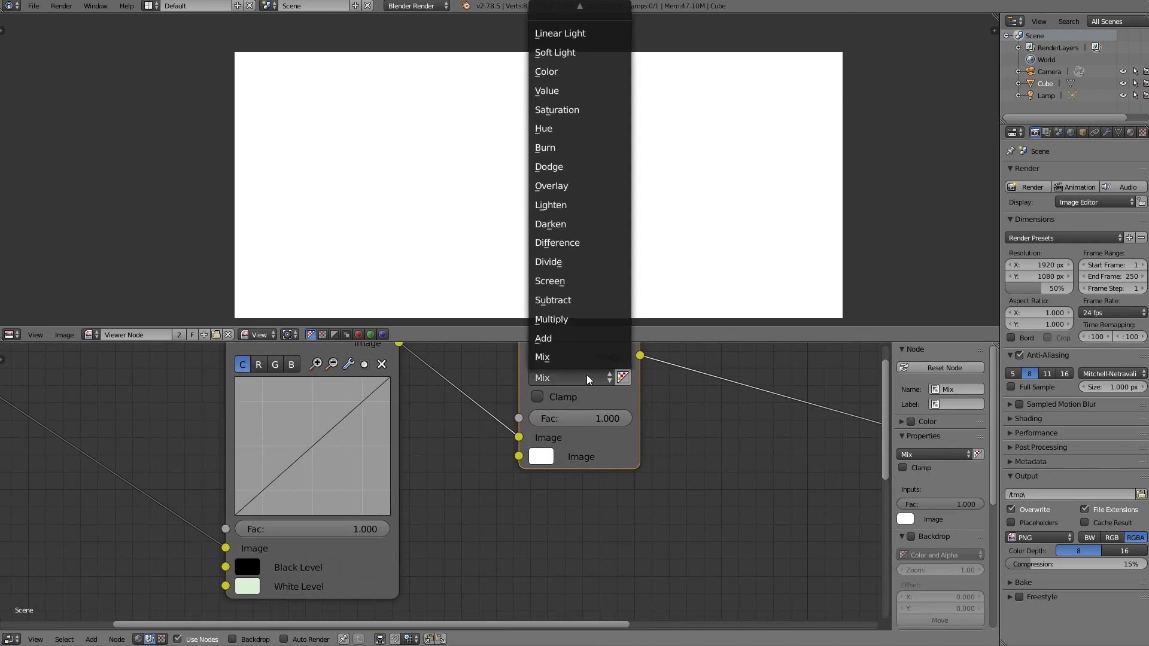
{"action": "left_click", "coordinate": [570, 261]}
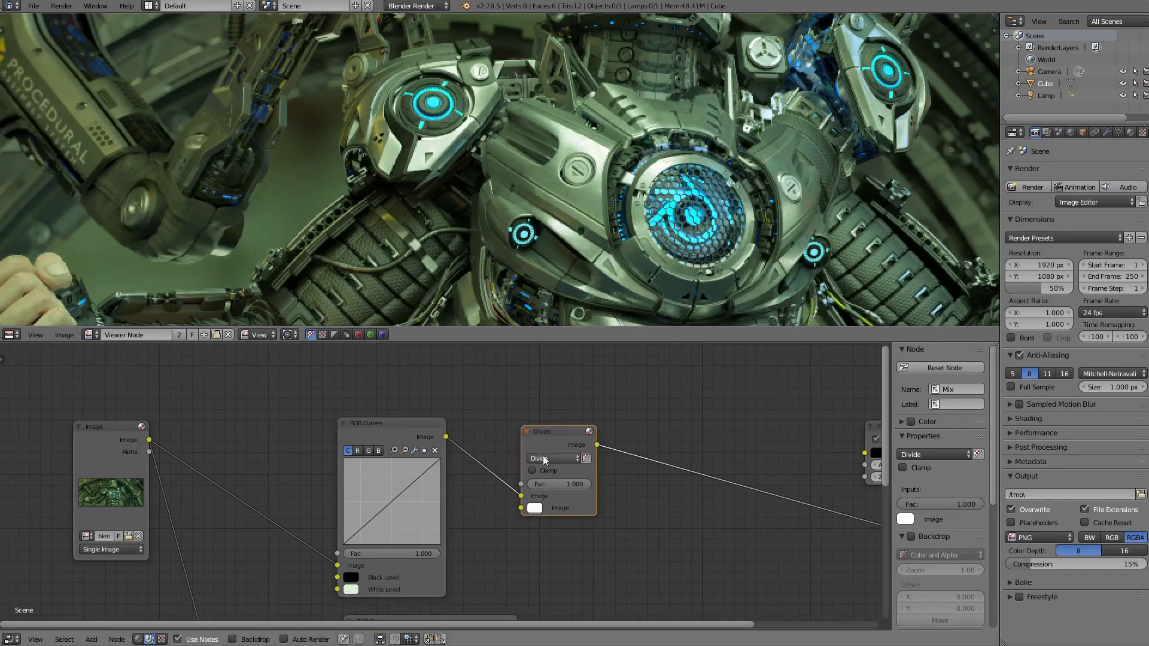
Eyedrop a green from the render into the second Image colour and raise its Value to 1
{"action": "scroll", "coordinate": [558, 446], "scroll_direction": "down", "scroll_amount": 2}
{"action": "left_click", "coordinate": [535, 508]}
{"action": "left_click", "coordinate": [620, 459]}
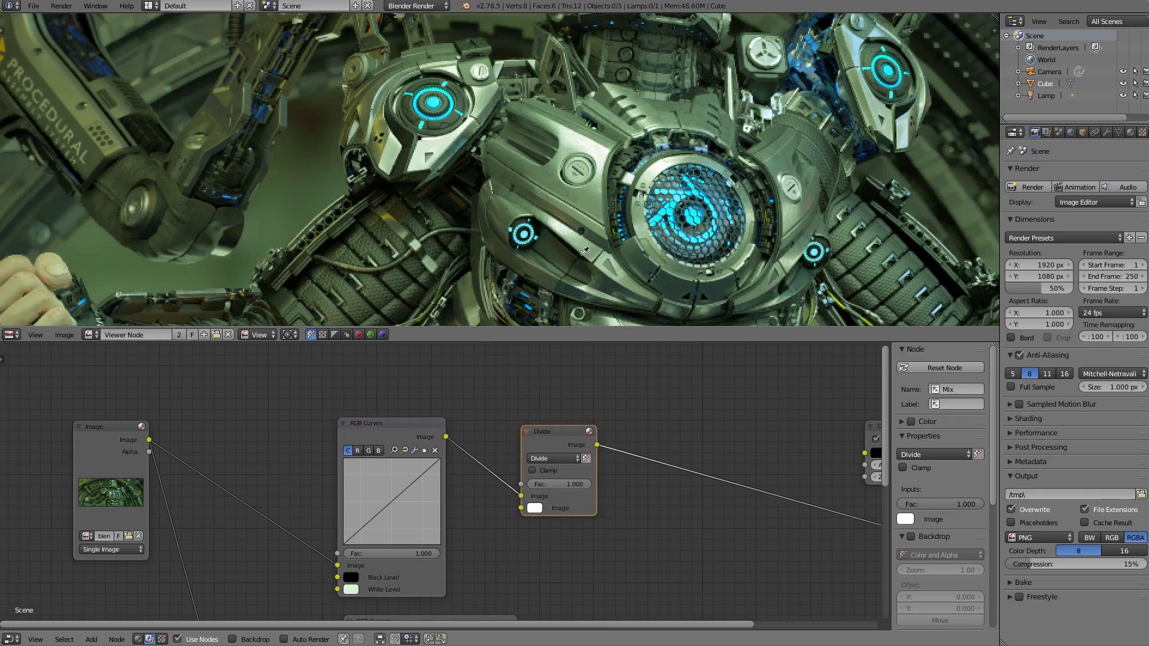
{"action": "left_click", "coordinate": [539, 169]}
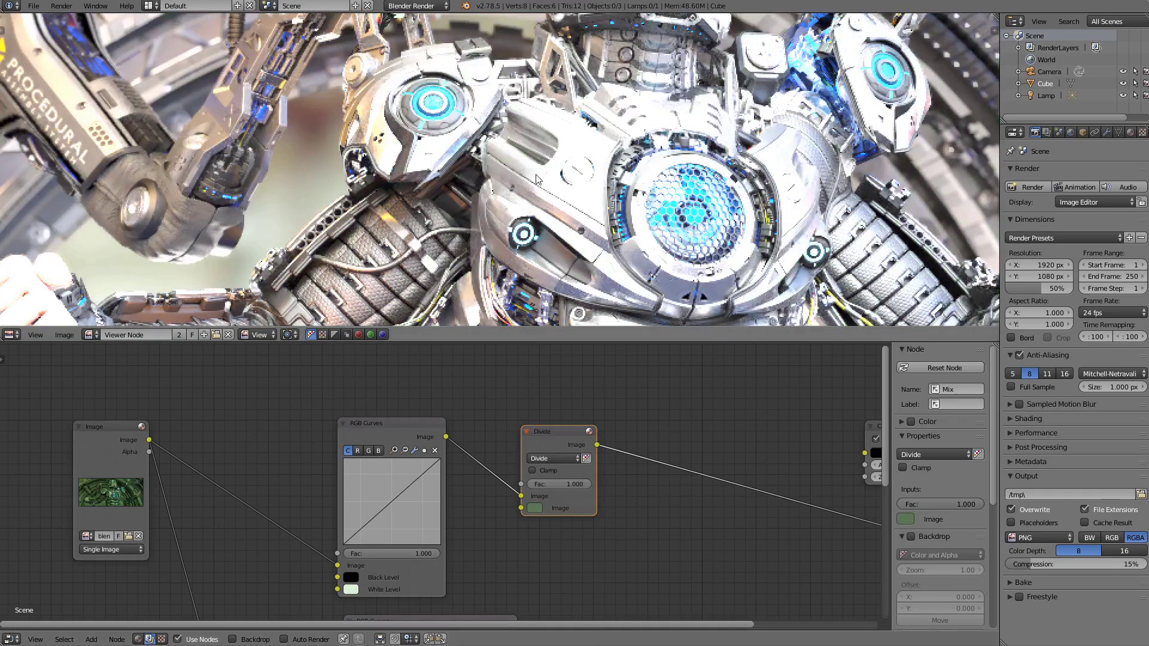
{"action": "scroll", "coordinate": [608, 190], "scroll_direction": "down", "scroll_amount": 3}
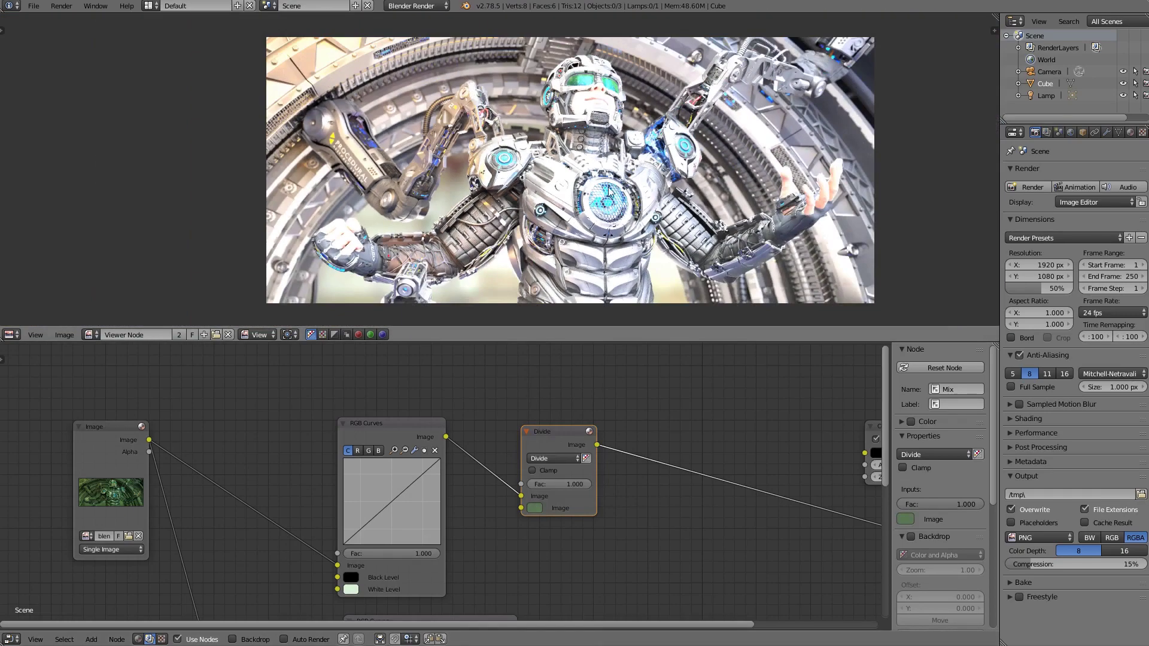
{"action": "left_click", "coordinate": [535, 507]}
{"action": "left_click_drag", "start_coordinate": [620, 393], "coordinate": [621, 356]}
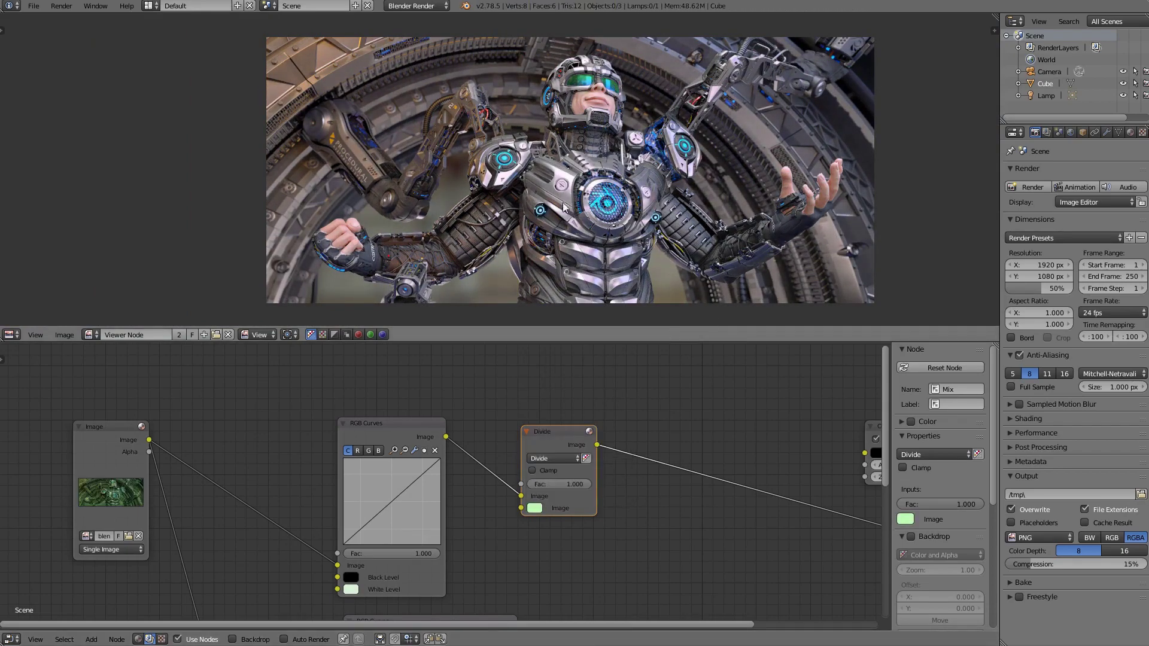
{"action": "scroll", "coordinate": [562, 207], "scroll_direction": "up", "scroll_amount": 2}
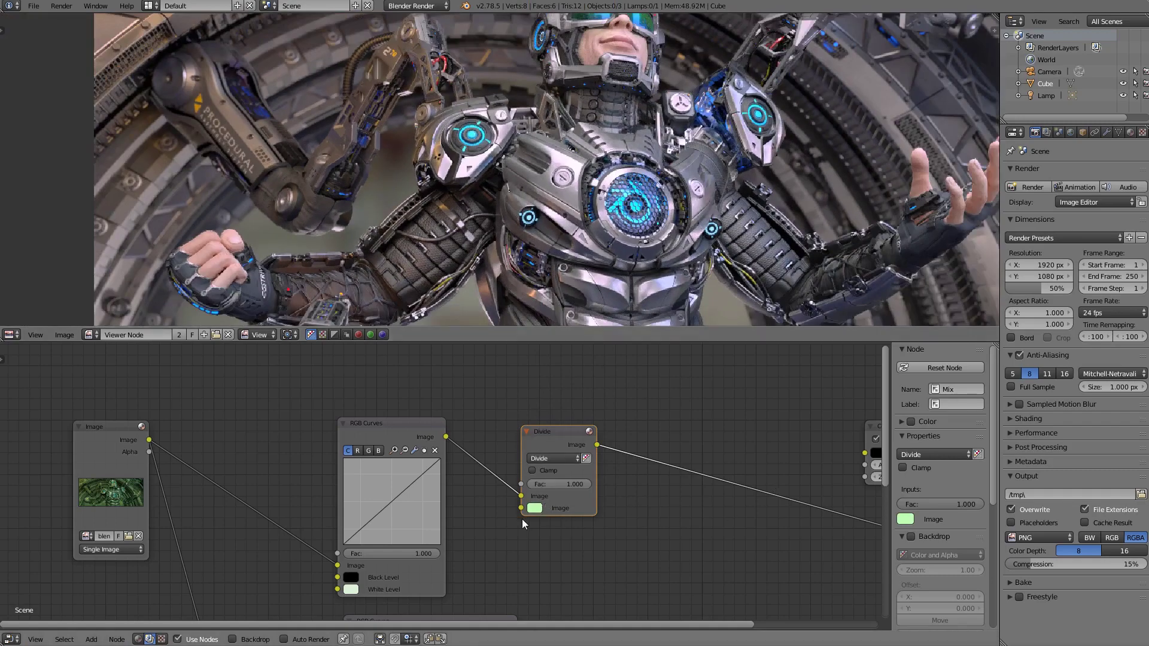
{"action": "scroll", "coordinate": [522, 520], "scroll_direction": "up", "scroll_amount": 2}
Nudge the divide colour's hue in HSV mode to H 0.260
{"action": "left_click", "coordinate": [540, 503]}
{"action": "scroll", "coordinate": [581, 180], "scroll_direction": "down", "scroll_amount": 3}
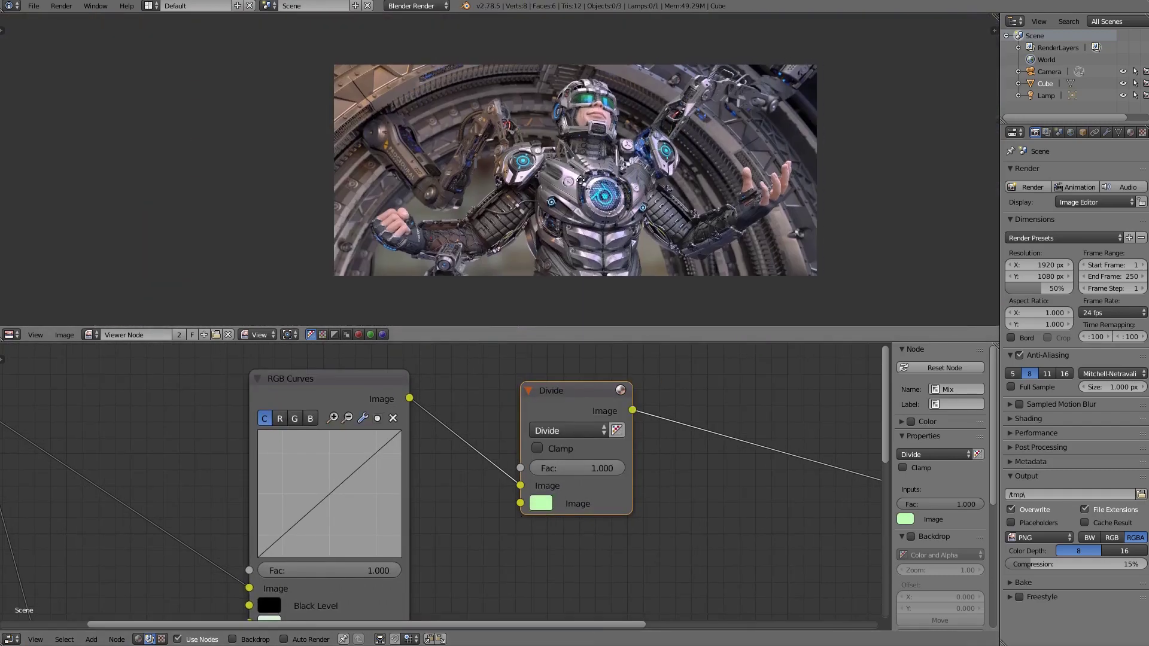
{"action": "scroll", "coordinate": [581, 180], "scroll_direction": "up", "scroll_amount": 1}
{"action": "scroll", "coordinate": [581, 180], "scroll_direction": "down", "scroll_amount": 1}
{"action": "scroll", "coordinate": [581, 180], "scroll_direction": "up", "scroll_amount": 1}
{"action": "middle_click_drag", "start_coordinate": [542, 509], "coordinate": [509, 499]}
{"action": "left_click", "coordinate": [510, 499]}
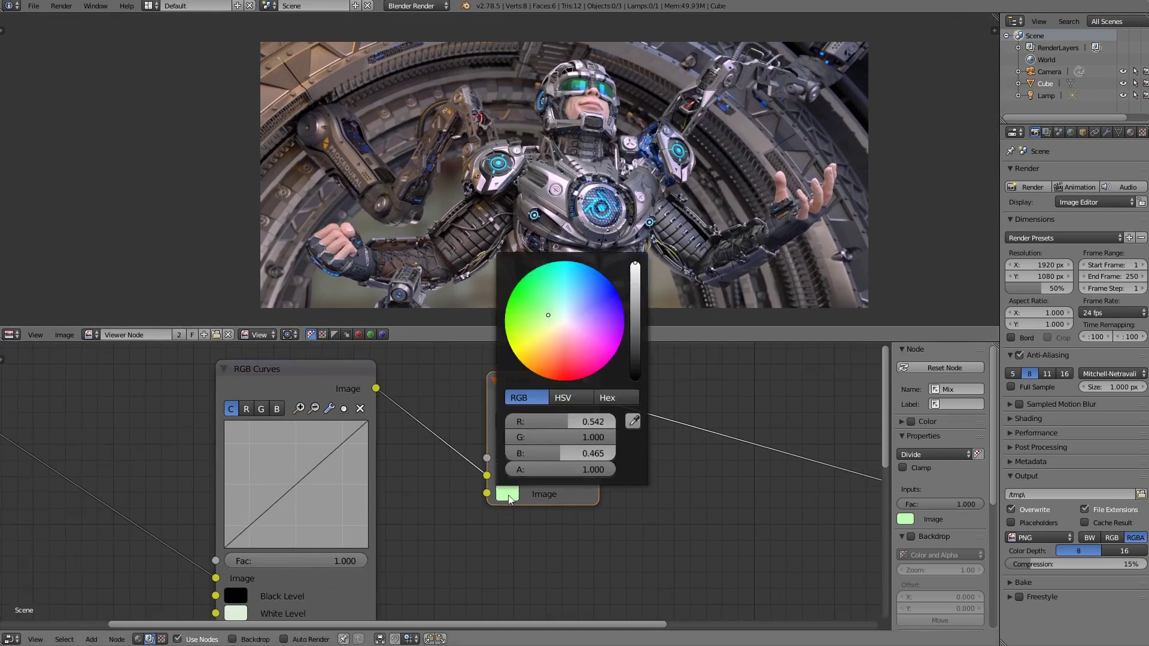
{"action": "left_click", "coordinate": [560, 400]}
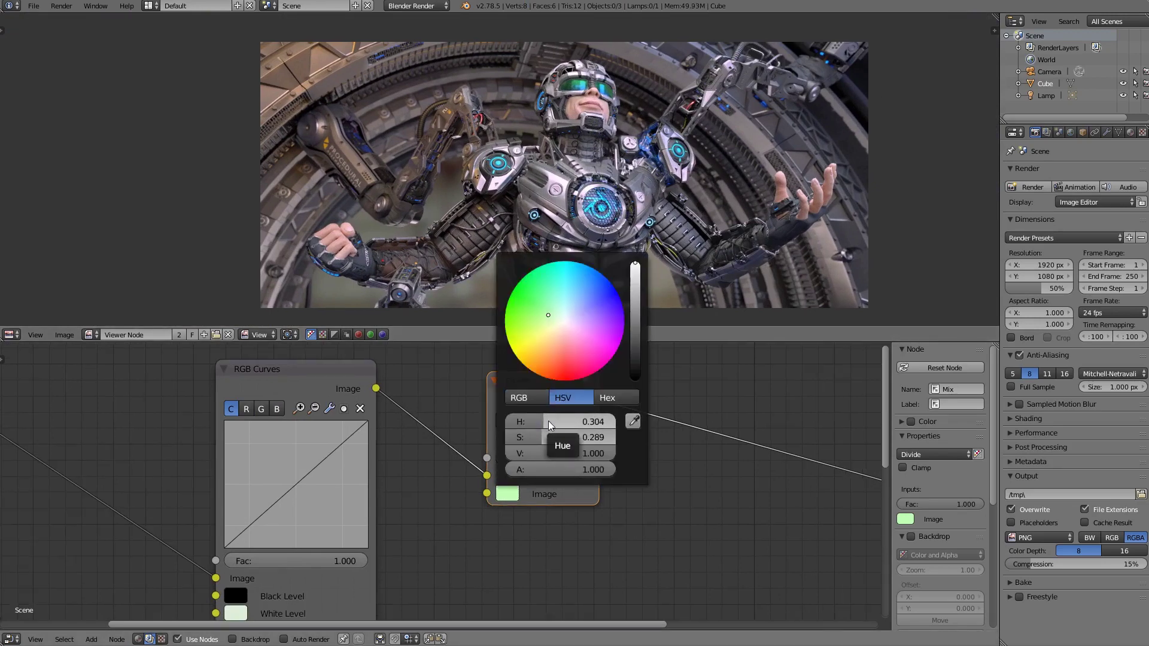
{"action": "left_click_drag", "start_coordinate": [549, 425], "coordinate": [541, 425]}
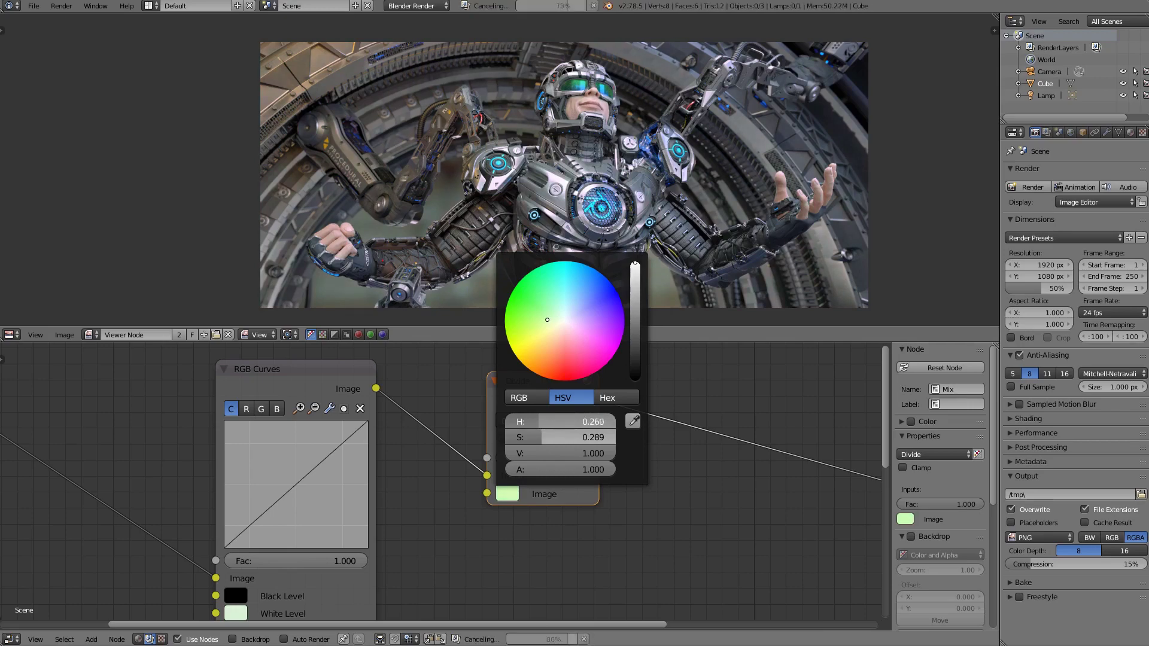
{"action": "scroll", "coordinate": [550, 179], "scroll_direction": "up", "scroll_amount": 1}
{"action": "scroll", "coordinate": [550, 179], "scroll_direction": "up", "scroll_amount": 2}
{"action": "scroll", "coordinate": [550, 178], "scroll_direction": "down", "scroll_amount": 4}
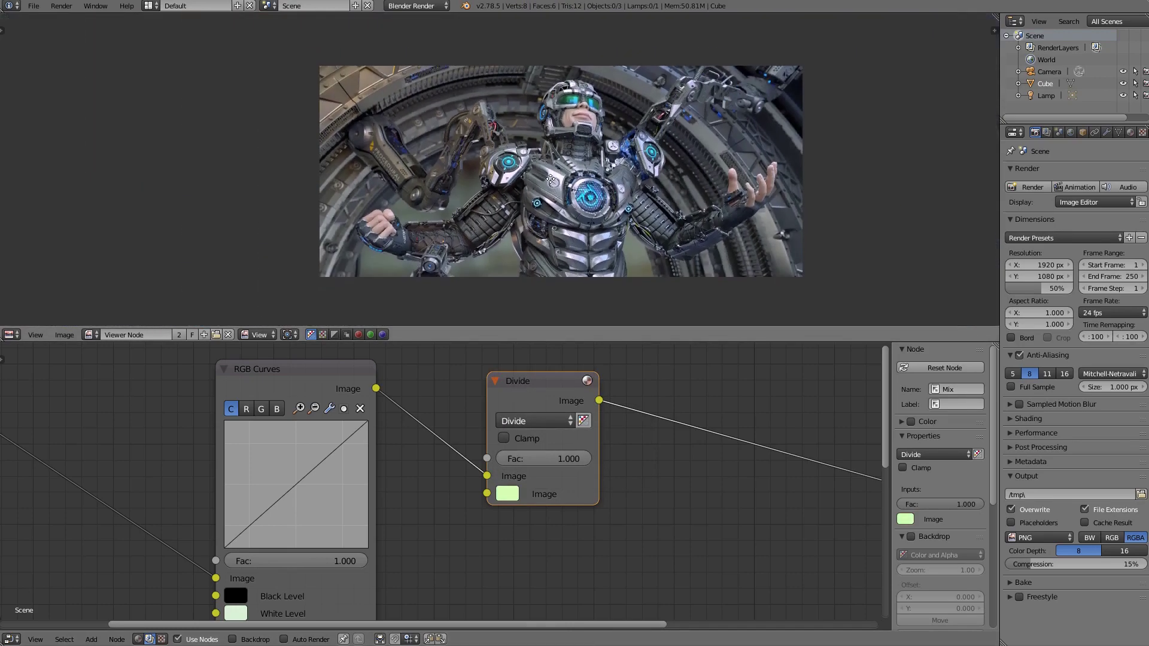
{"action": "scroll", "coordinate": [550, 179], "scroll_direction": "up", "scroll_amount": 1}
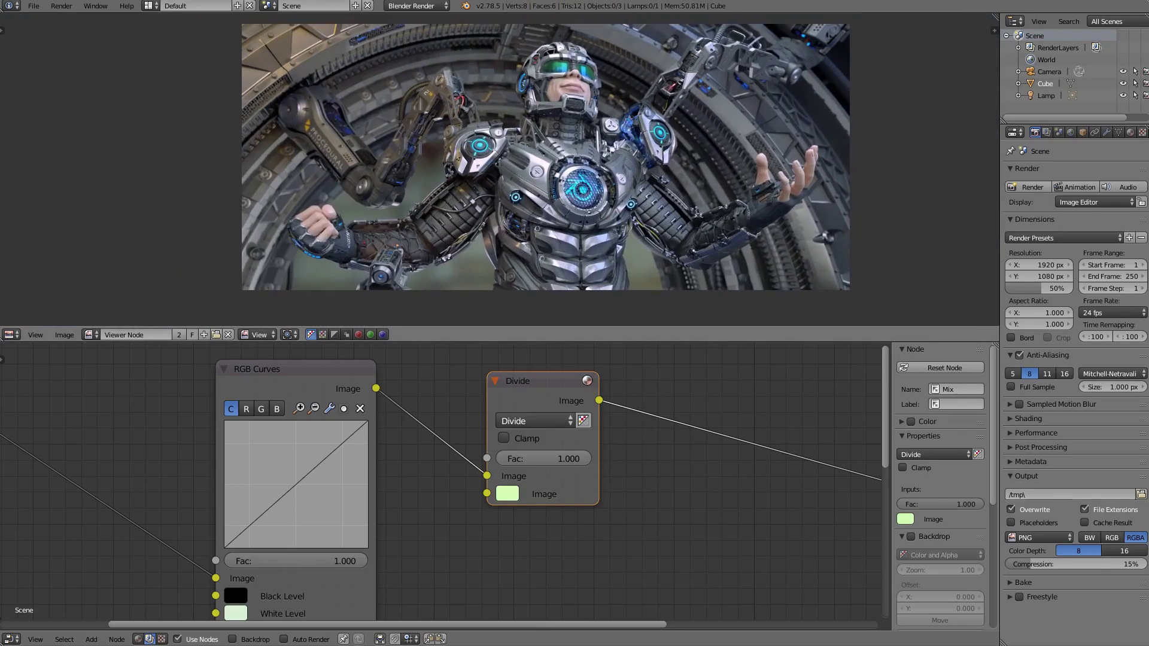
{"action": "scroll", "coordinate": [594, 181], "scroll_direction": "down", "scroll_amount": 5}
{"action": "scroll", "coordinate": [608, 229], "scroll_direction": "up", "scroll_amount": 3}
{"action": "scroll", "coordinate": [608, 223], "scroll_direction": "up", "scroll_amount": 1}
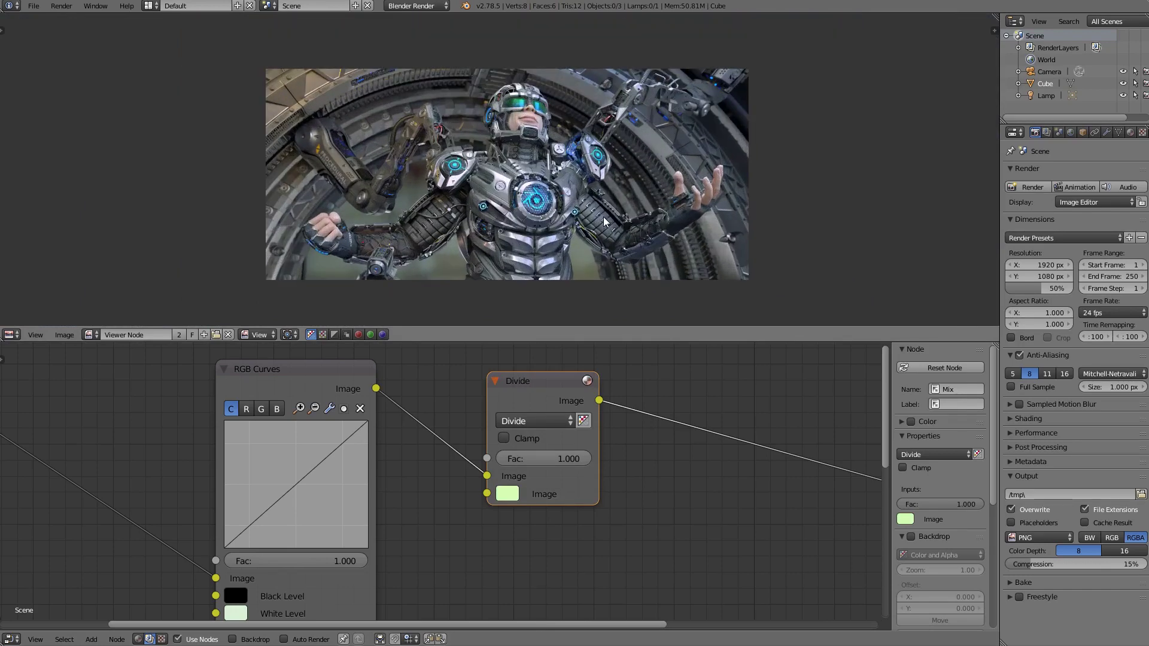
{"action": "mouse_move", "coordinate": [608, 223]}
{"action": "middle_mouse_down"}
{"action": "mouse_move", "coordinate": [631, 221]}
{"action": "mouse_move", "coordinate": [611, 219]}
{"action": "middle_mouse_up"}
Rearrange the node tree, moving the Divide node left and the Composite node right
{"action": "scroll", "coordinate": [771, 456], "scroll_direction": "down", "scroll_amount": 2}
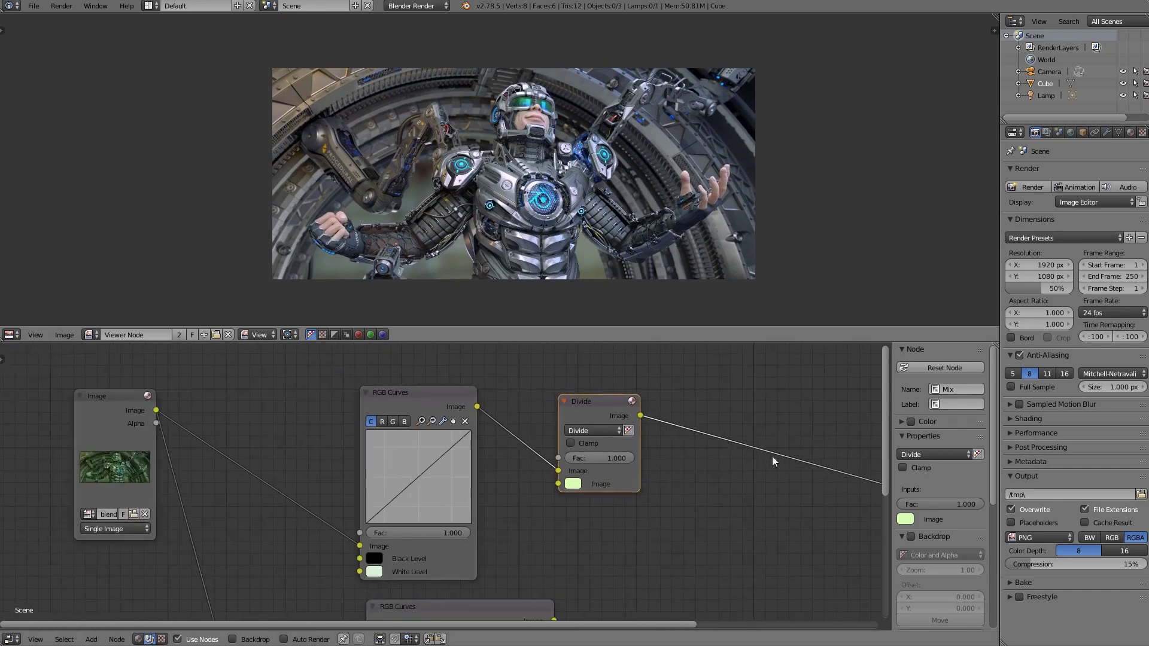
{"action": "middle_click_drag", "start_coordinate": [772, 456], "coordinate": [522, 424]}
{"action": "left_click_drag", "start_coordinate": [375, 392], "coordinate": [329, 385]}
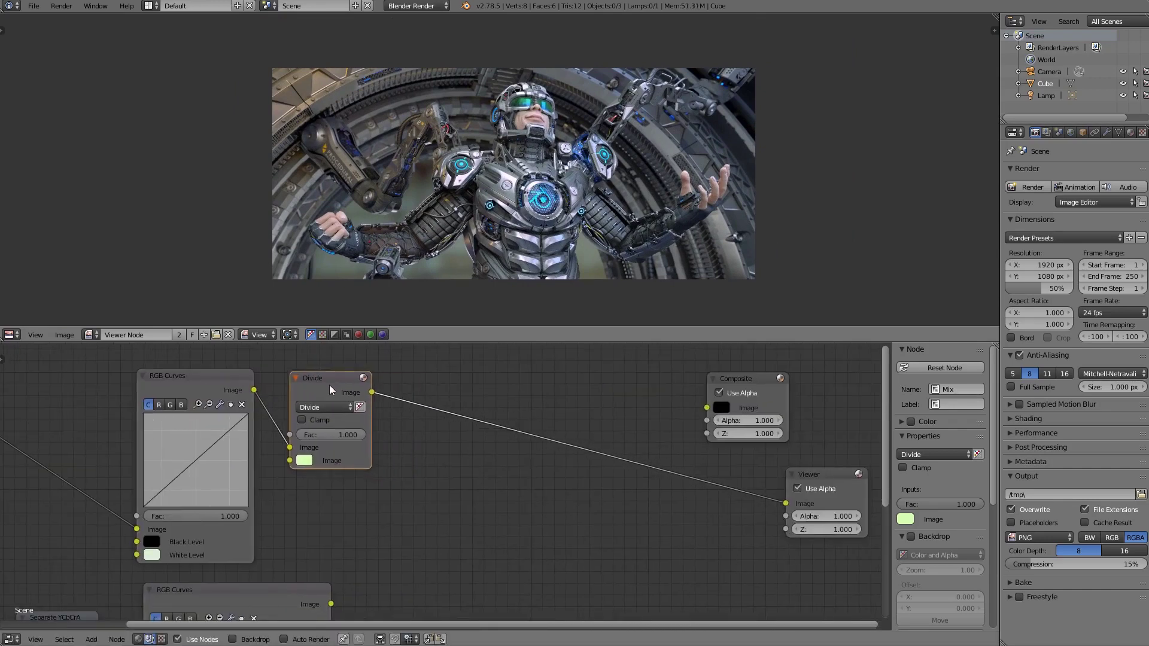
{"action": "scroll", "coordinate": [676, 426], "scroll_direction": "down", "scroll_amount": 1}
{"action": "middle_click_drag", "start_coordinate": [712, 419], "coordinate": [581, 404]}
{"action": "left_click_drag", "start_coordinate": [580, 405], "coordinate": [657, 405]}
{"action": "middle_click_drag", "start_coordinate": [390, 442], "coordinate": [461, 441]}
{"action": "scroll", "coordinate": [462, 442], "scroll_direction": "up", "scroll_amount": 2}
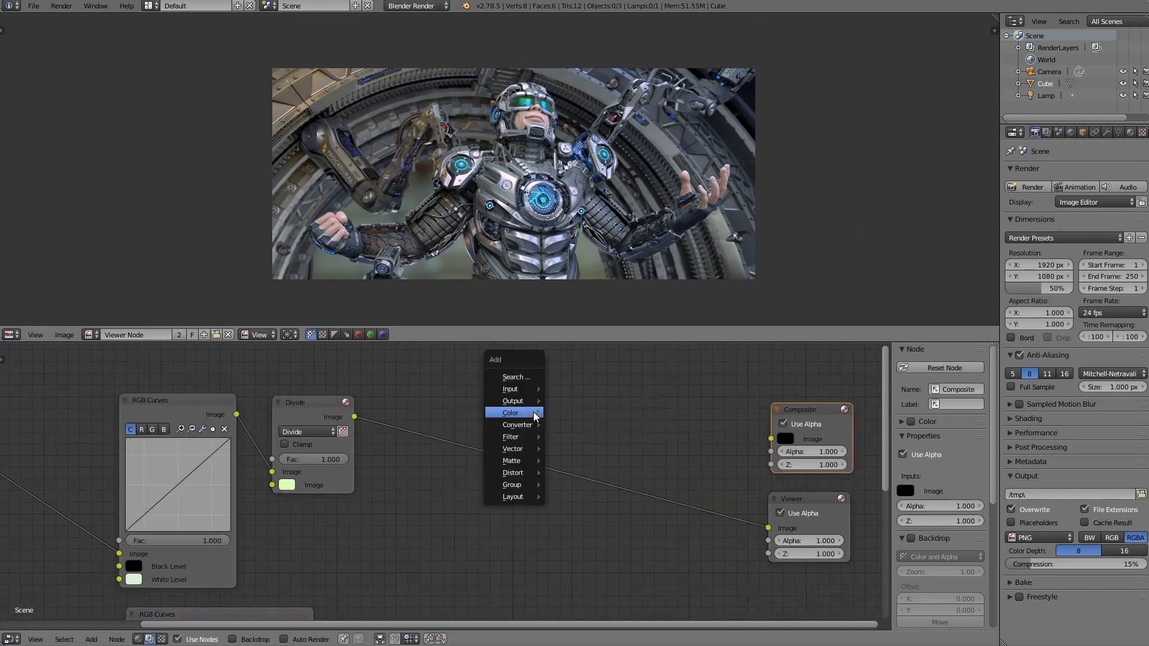
Insert a ColorRamp node between the Divide node and the outputs
{"action": "key", "text": "shift+a"}
{"action": "mouse_move", "coordinate": [516, 424]}
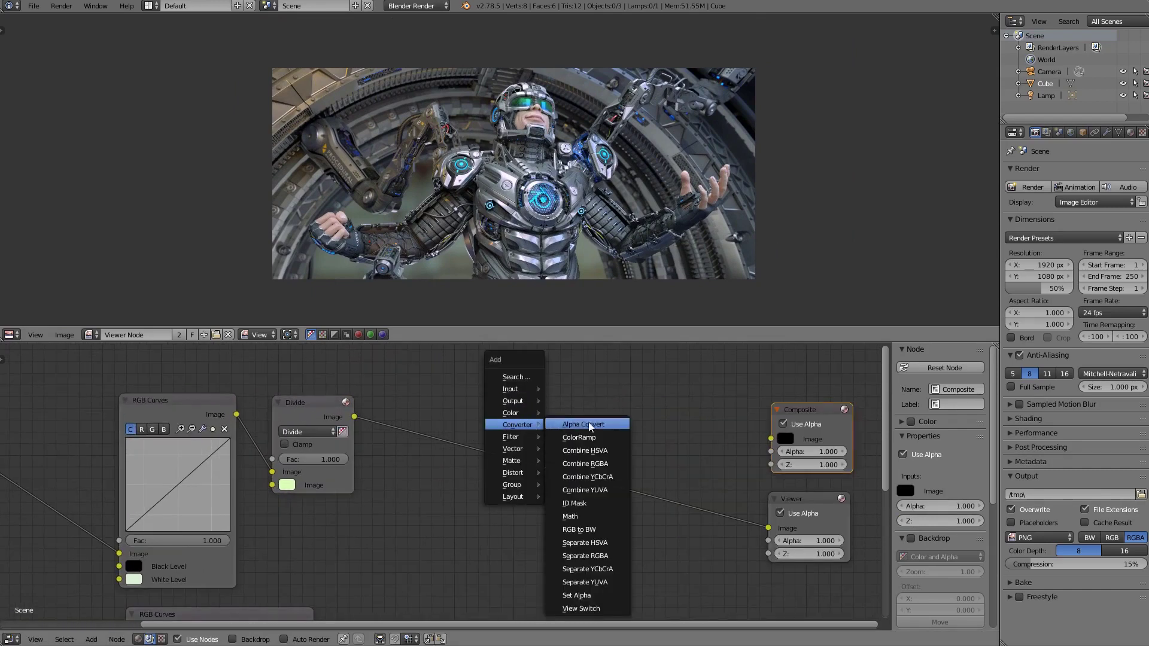
{"action": "left_click", "coordinate": [596, 439]}
{"action": "left_click", "coordinate": [560, 420]}
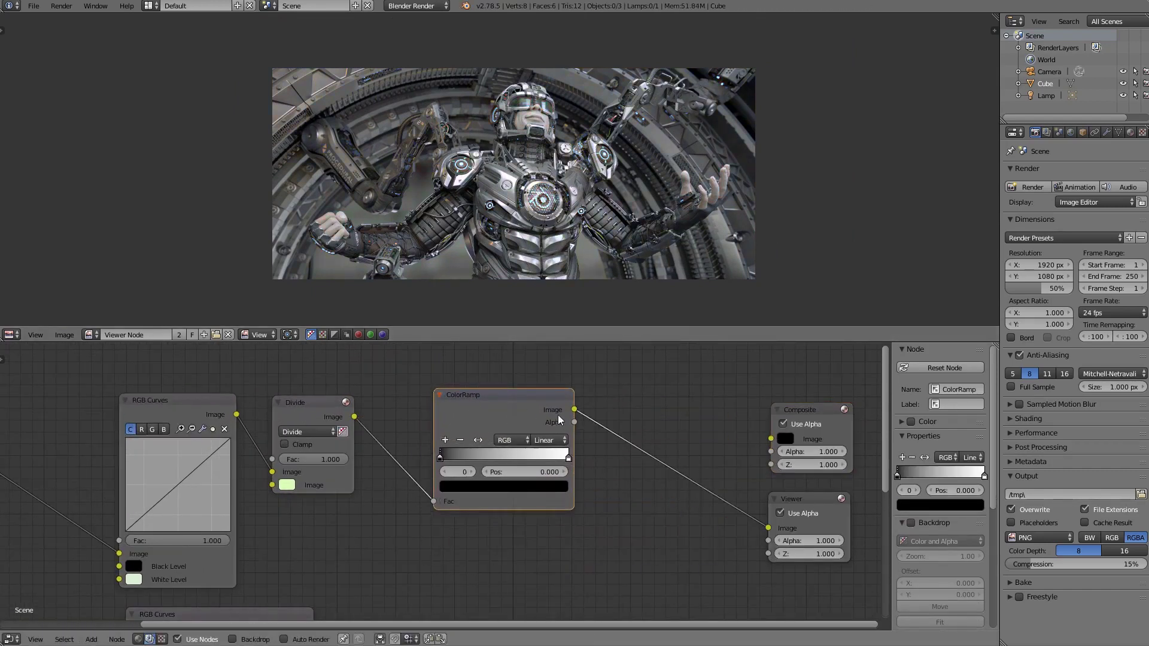
{"action": "middle_click_drag", "start_coordinate": [607, 418], "coordinate": [592, 414]}
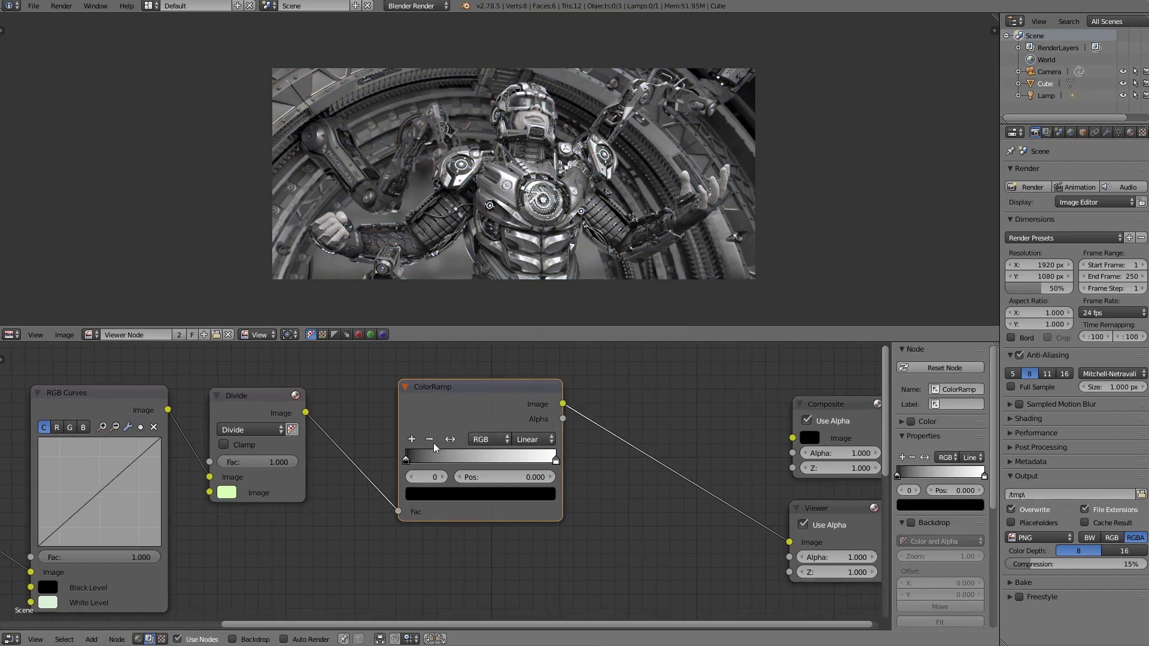
Add a blue gradient stop at position 0.259
{"action": "left_click", "coordinate": [412, 439]}
{"action": "left_click_drag", "start_coordinate": [481, 459], "coordinate": [449, 460]}
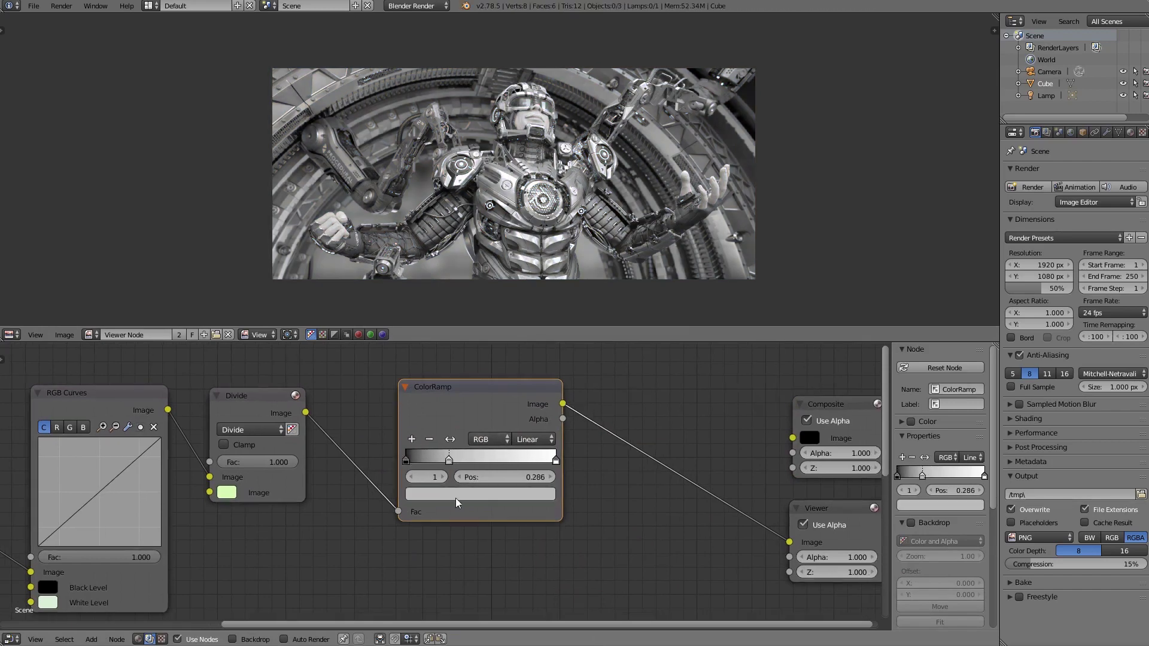
{"action": "left_click", "coordinate": [457, 494]}
{"action": "left_click", "coordinate": [487, 329]}
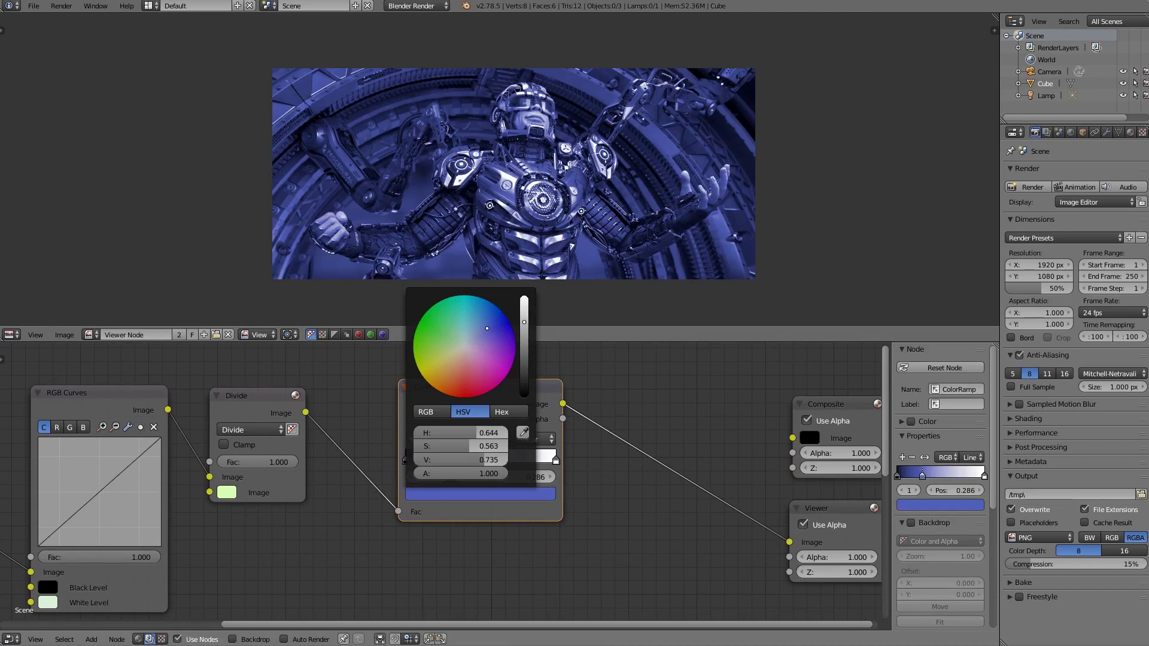
{"action": "left_click_drag", "start_coordinate": [425, 461], "coordinate": [420, 462]}
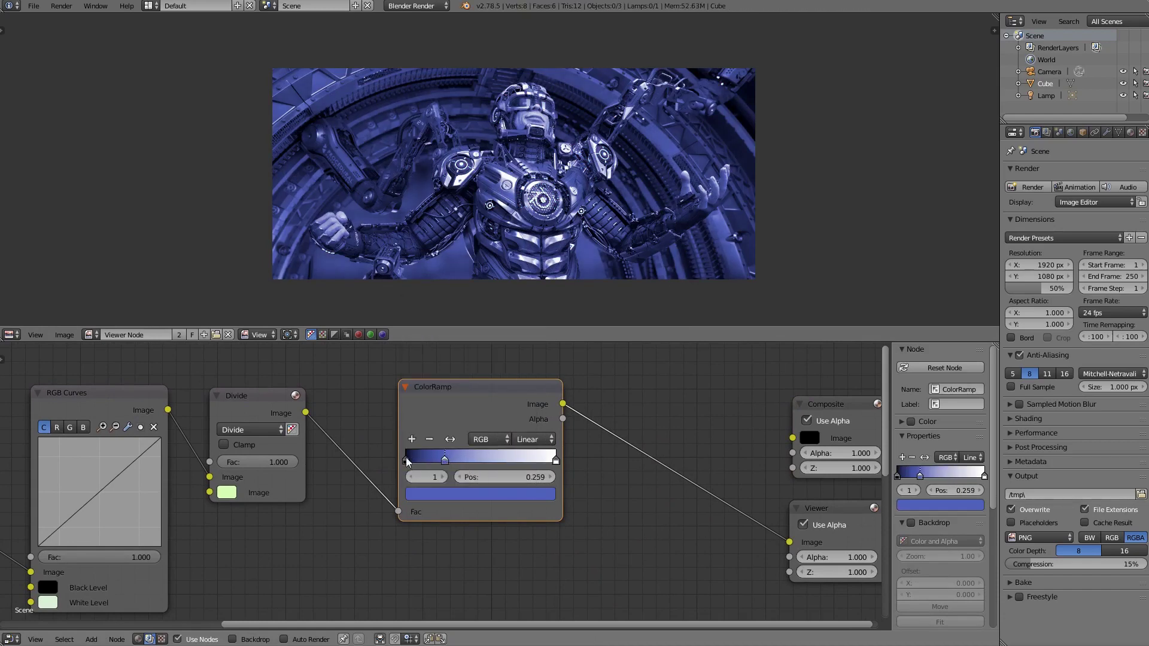
Add an orange gradient stop at position 0.682
{"action": "left_click", "coordinate": [499, 460], "text": "ctrl"}
{"action": "left_click", "coordinate": [498, 494]}
{"action": "left_click", "coordinate": [443, 372]}
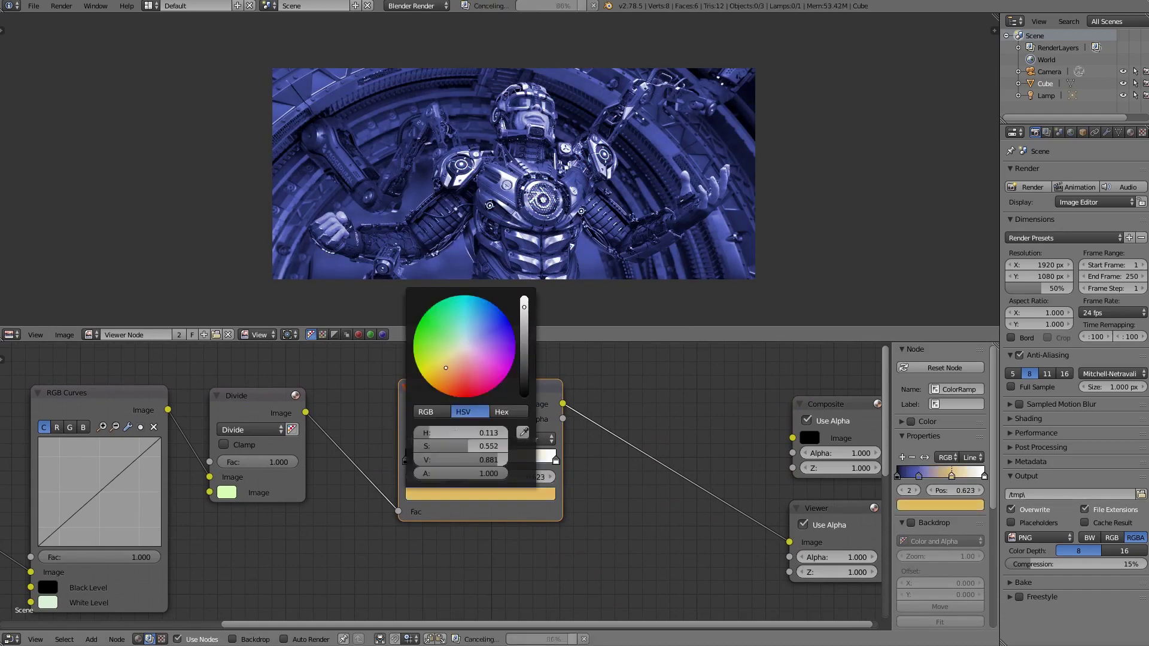
{"action": "left_click_drag", "start_coordinate": [499, 460], "coordinate": [444, 460]}
Move the blue stop to 0.255 and switch the ramp interpolation to B-Spline
{"action": "left_click", "coordinate": [442, 459]}
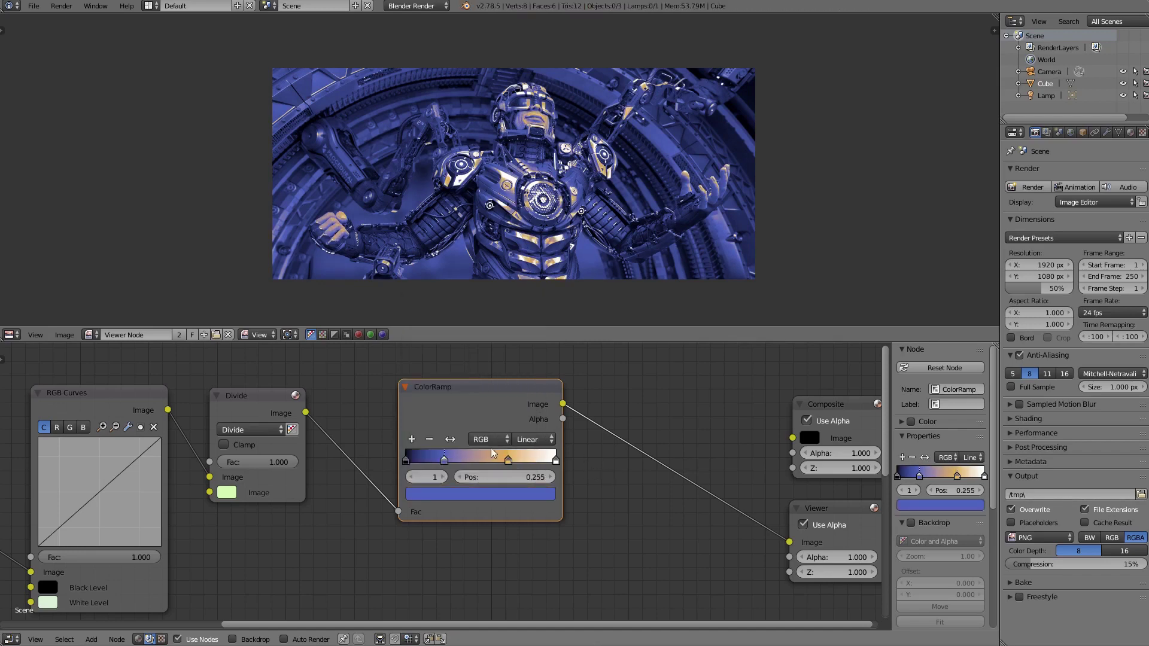
{"action": "left_click", "coordinate": [532, 439]}
{"action": "left_click", "coordinate": [540, 388]}
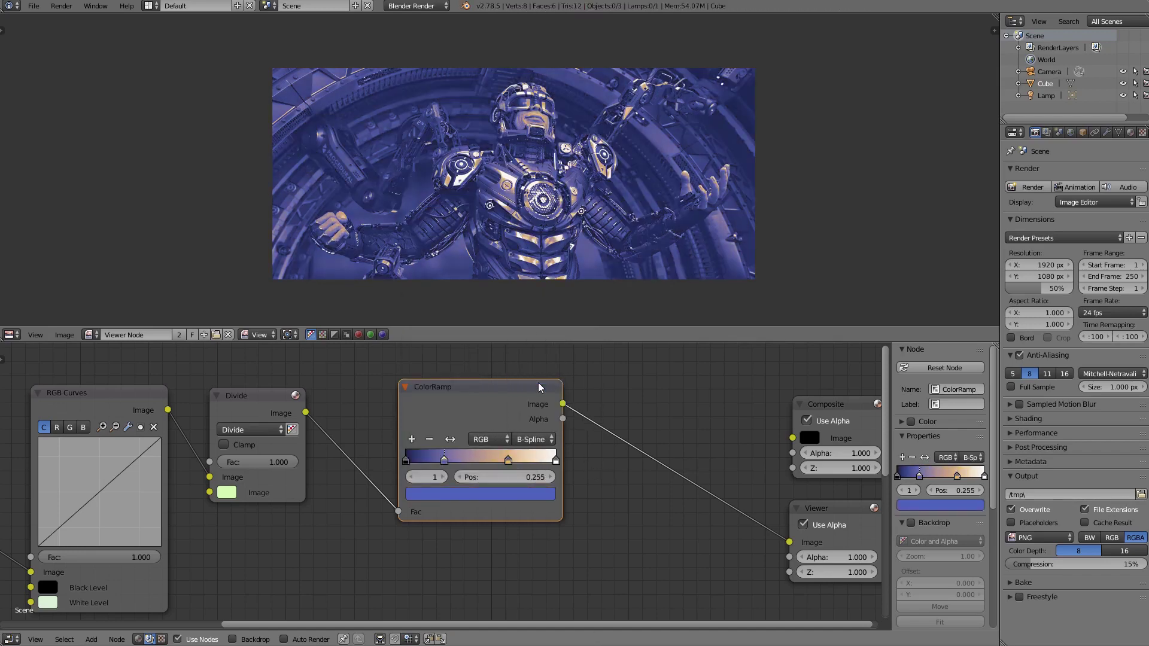
{"action": "scroll", "coordinate": [541, 386], "scroll_direction": "down", "scroll_amount": 2}
{"action": "key", "text": "shift+a"}
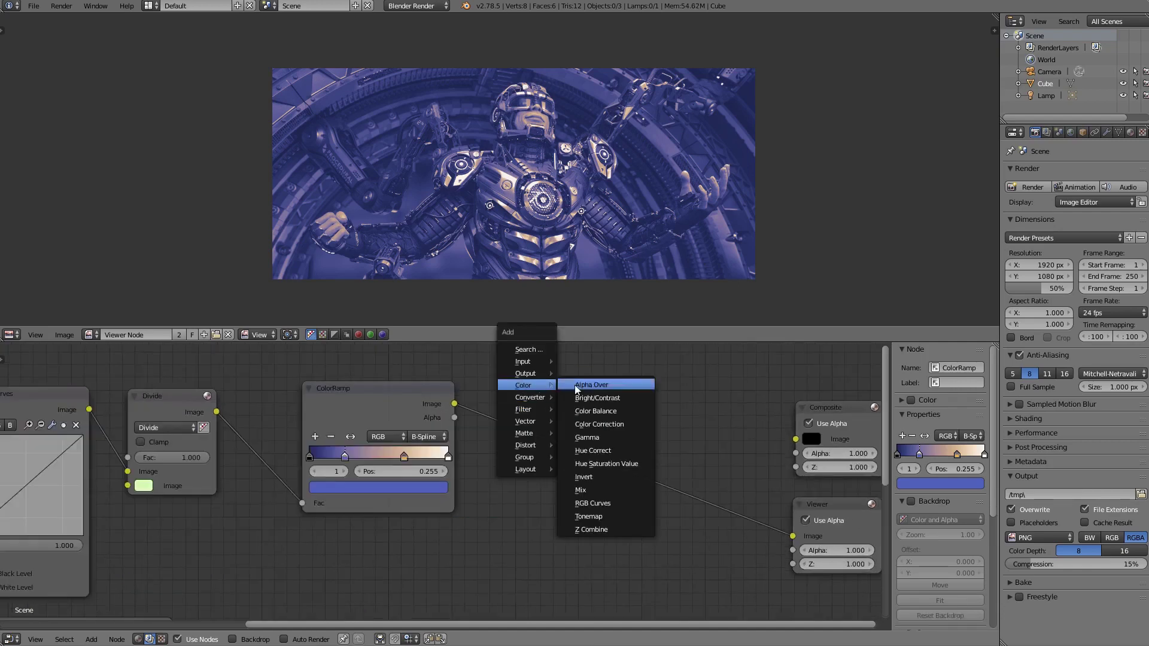
Insert a Mix node after the ColorRamp, with Divide's Image in the first input and the ColorRamp in the second
{"action": "left_click", "coordinate": [580, 490]}
{"action": "left_click", "coordinate": [551, 472]}
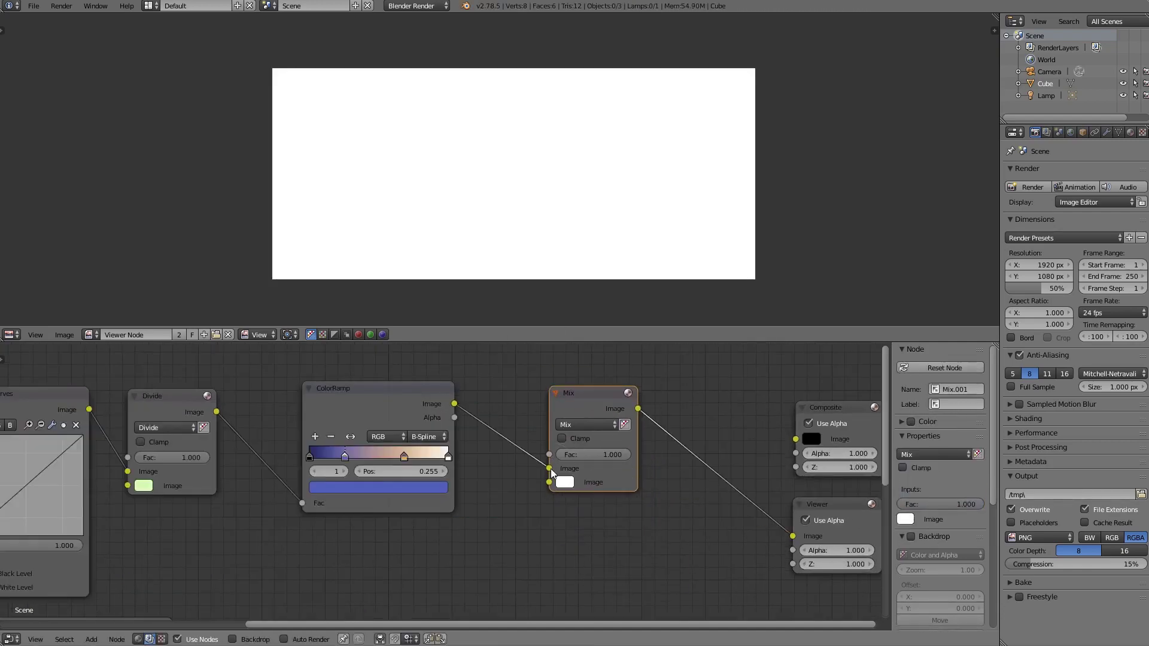
{"action": "mouse_move", "coordinate": [550, 469]}
{"action": "left_mouse_down"}
{"action": "mouse_move", "coordinate": [537, 469]}
{"action": "mouse_move", "coordinate": [549, 483]}
{"action": "left_mouse_up"}
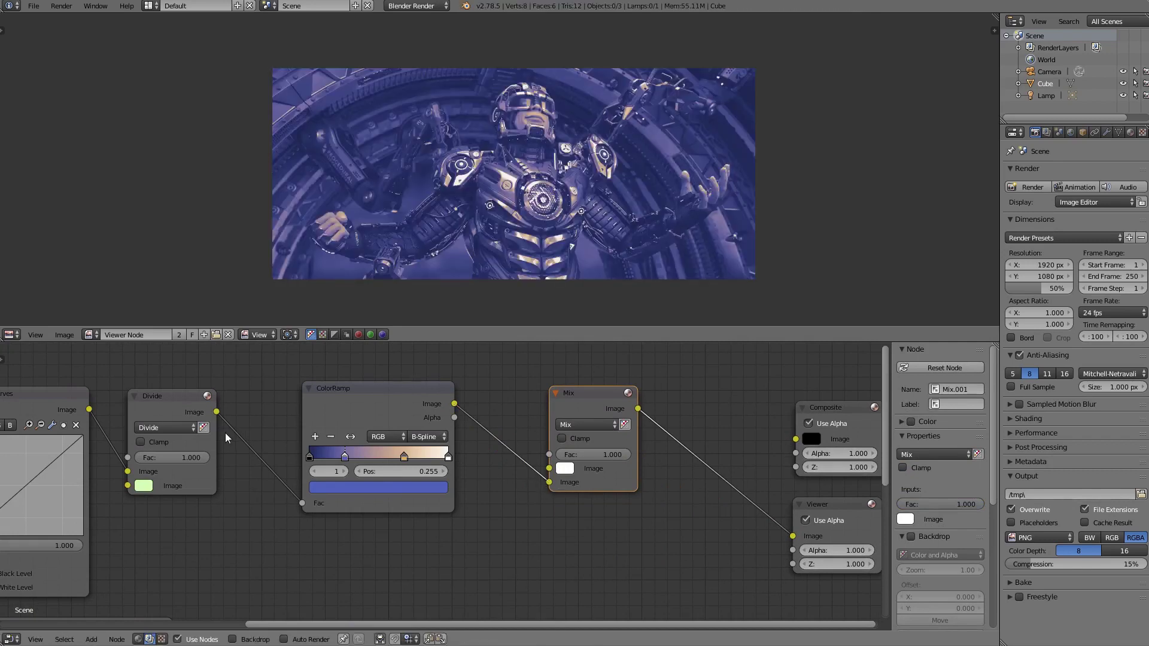
{"action": "left_click_drag", "start_coordinate": [217, 413], "coordinate": [549, 468]}
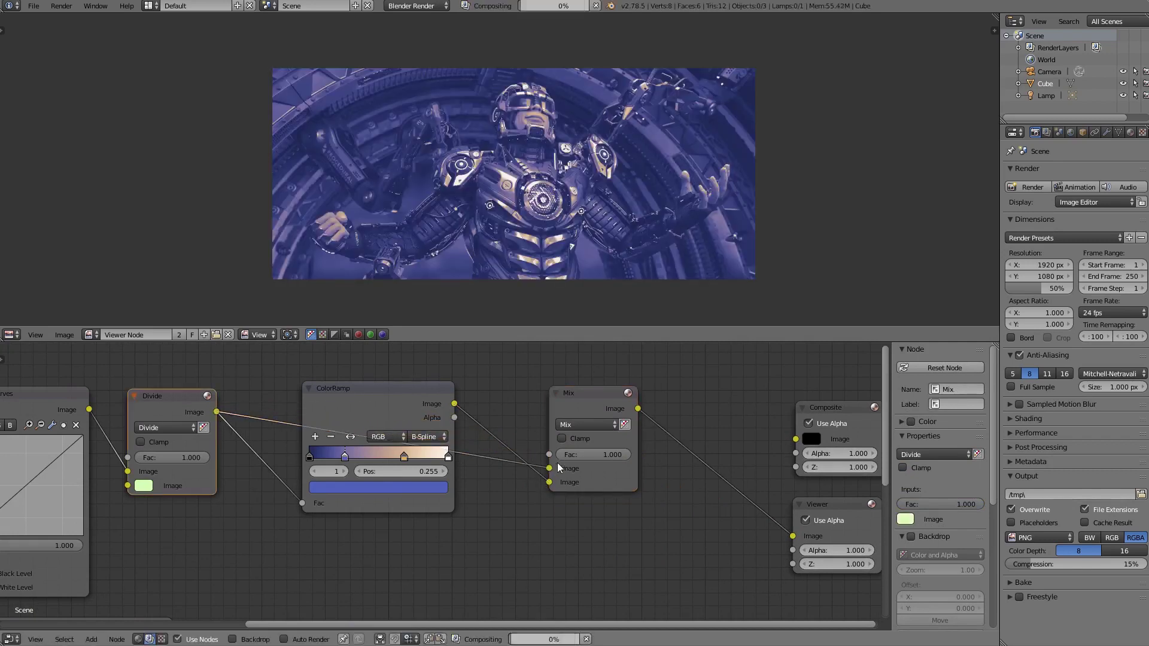
Set the Mix blend mode to Soft Light with factor 0.700
{"action": "left_click", "coordinate": [591, 424]}
{"action": "left_click", "coordinate": [589, 185]}
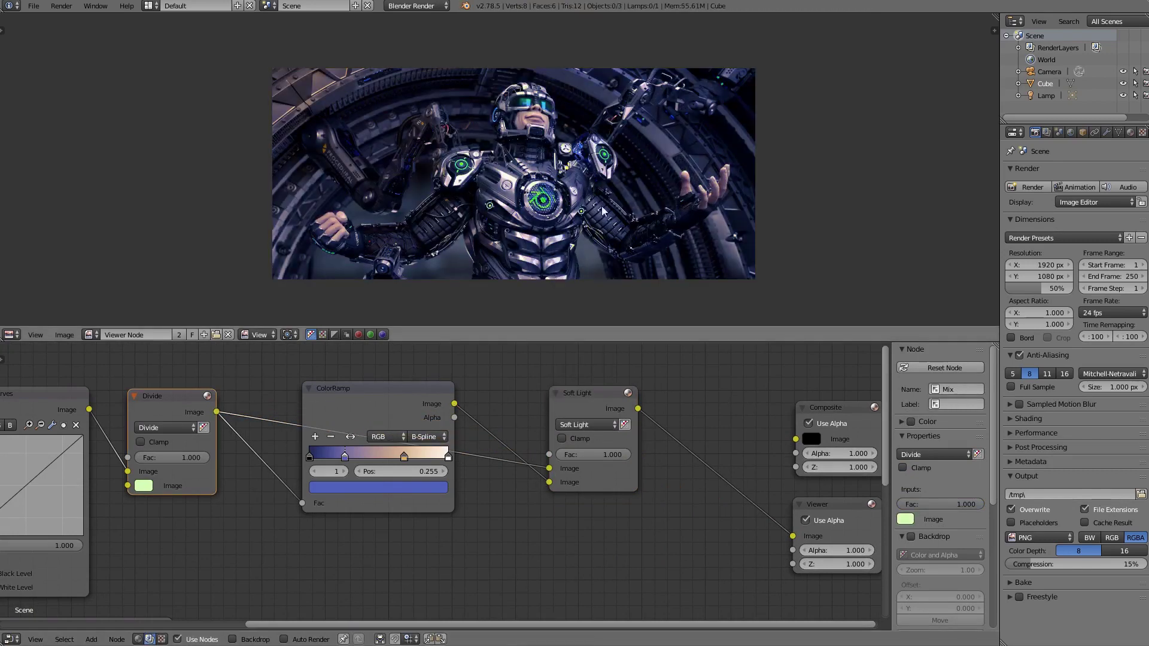
{"action": "scroll", "coordinate": [625, 456], "scroll_direction": "up", "scroll_amount": 2}
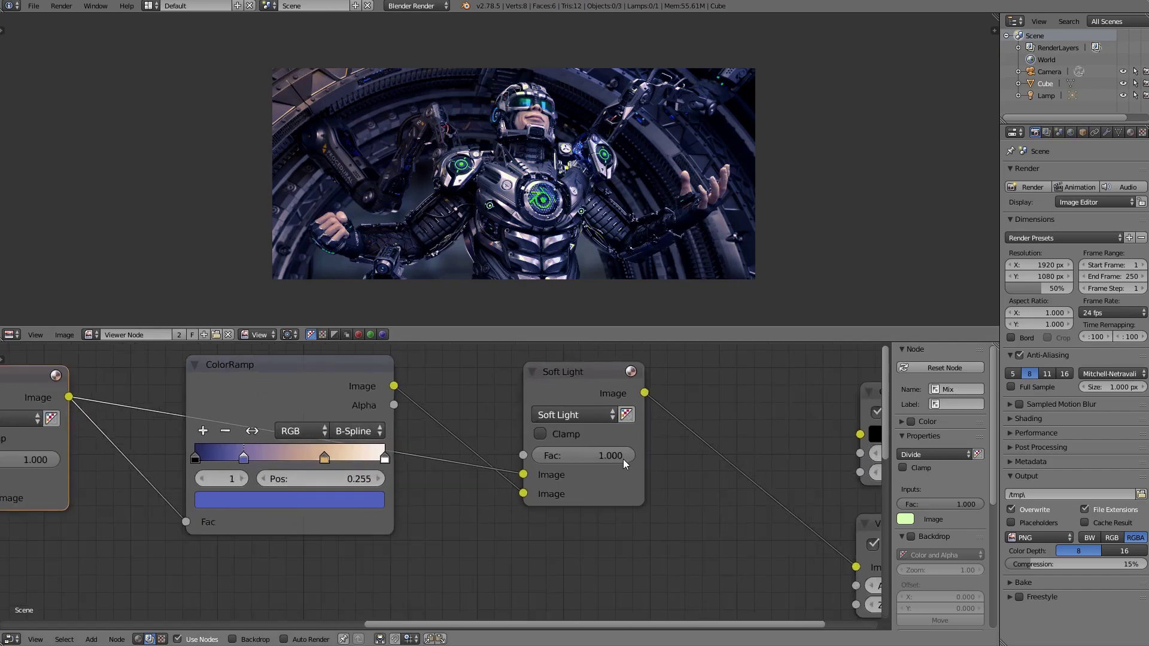
{"action": "mouse_move", "coordinate": [623, 459]}
{"action": "left_mouse_down"}
{"action": "mouse_move", "coordinate": [574, 458]}
{"action": "mouse_move", "coordinate": [587, 455]}
{"action": "left_mouse_up"}
Paste the blue colour onto the ColorRamp's first stop
{"action": "scroll", "coordinate": [585, 449], "scroll_direction": "down", "scroll_amount": 2}
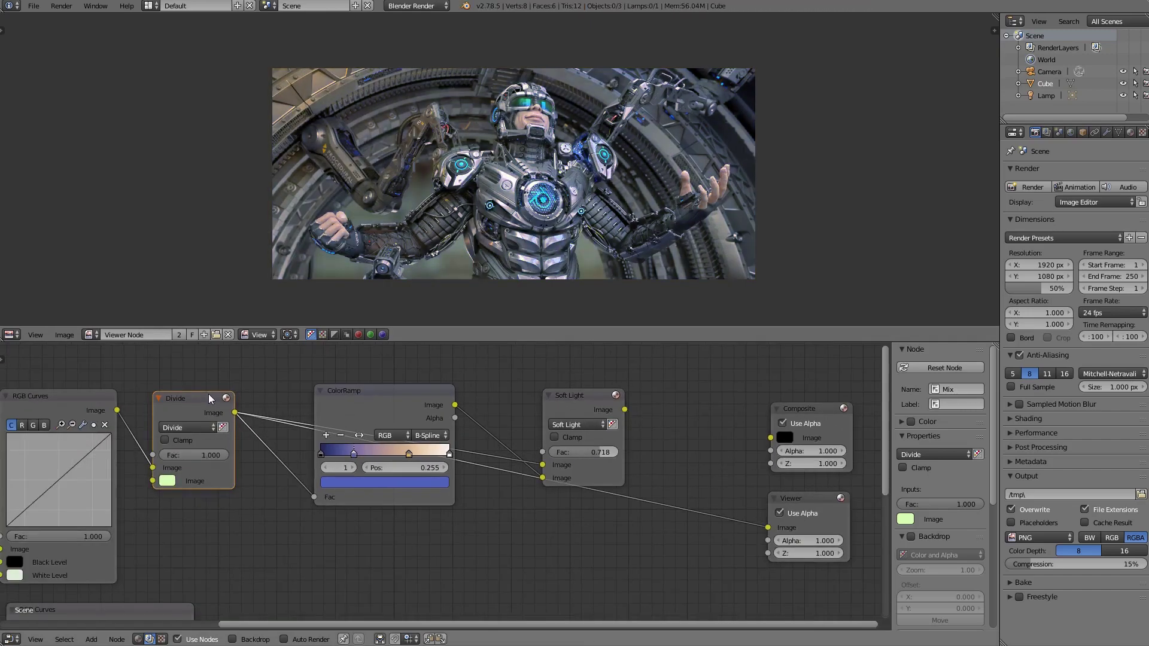
{"action": "left_click", "coordinate": [568, 393]}
{"action": "scroll", "coordinate": [342, 456], "scroll_direction": "up", "scroll_amount": 1}
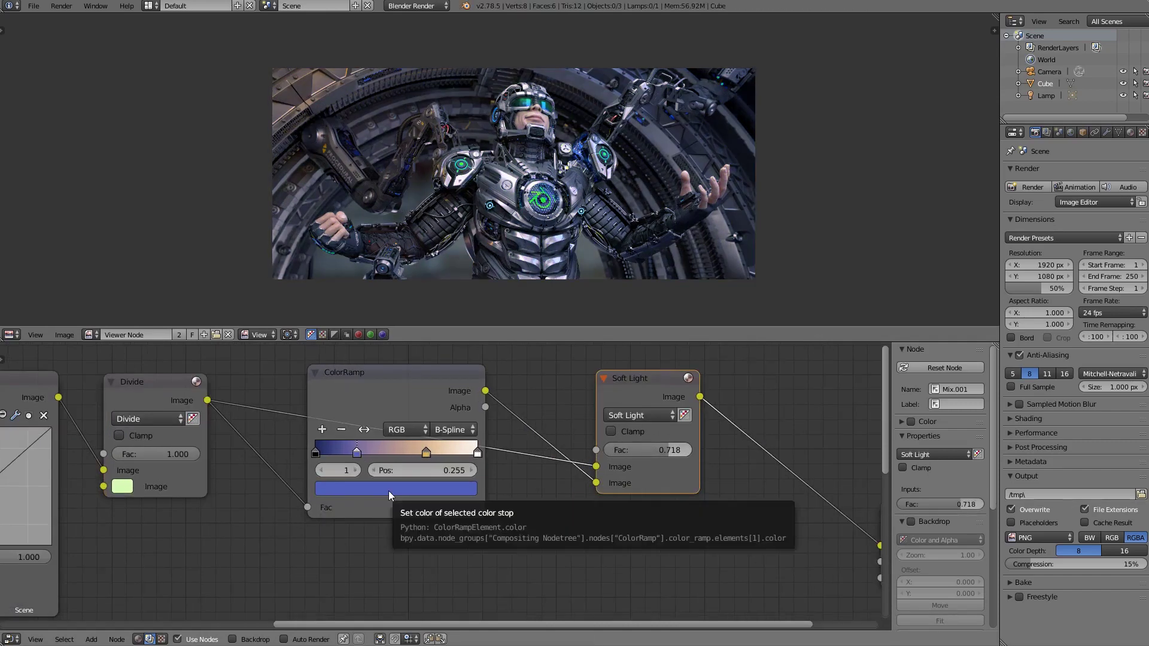
{"action": "left_click", "coordinate": [316, 453]}
{"action": "key", "text": "ctrl+v"}
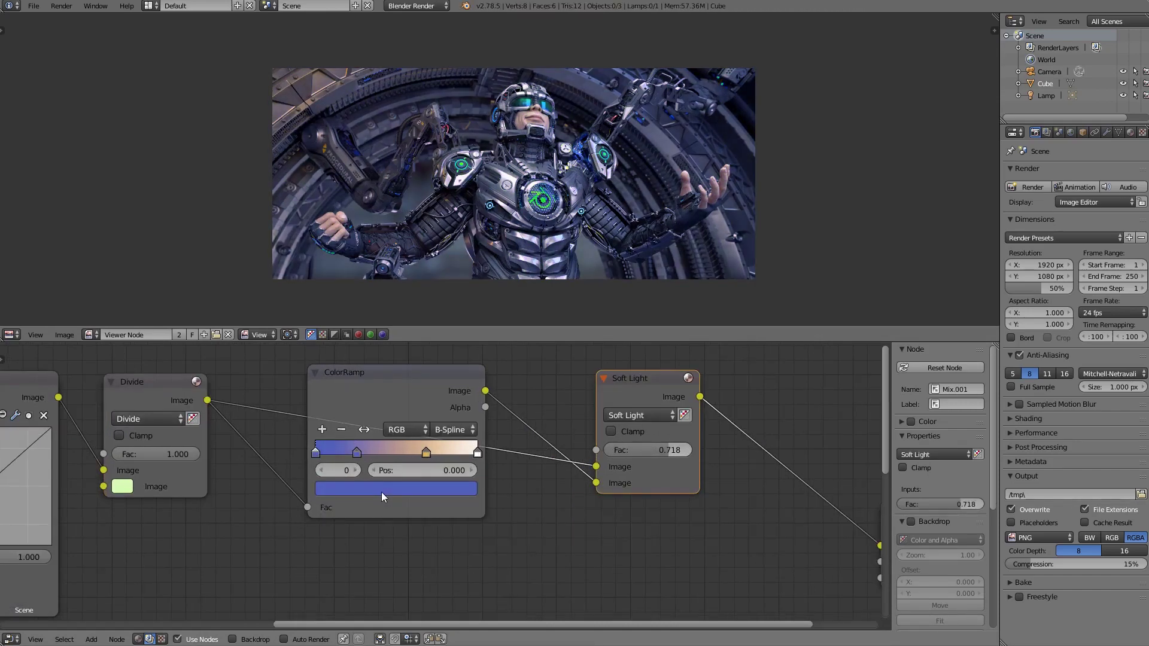
Darken the first stop's blue to a value of 0.604
{"action": "scroll", "coordinate": [609, 137], "scroll_direction": "up", "scroll_amount": 2}
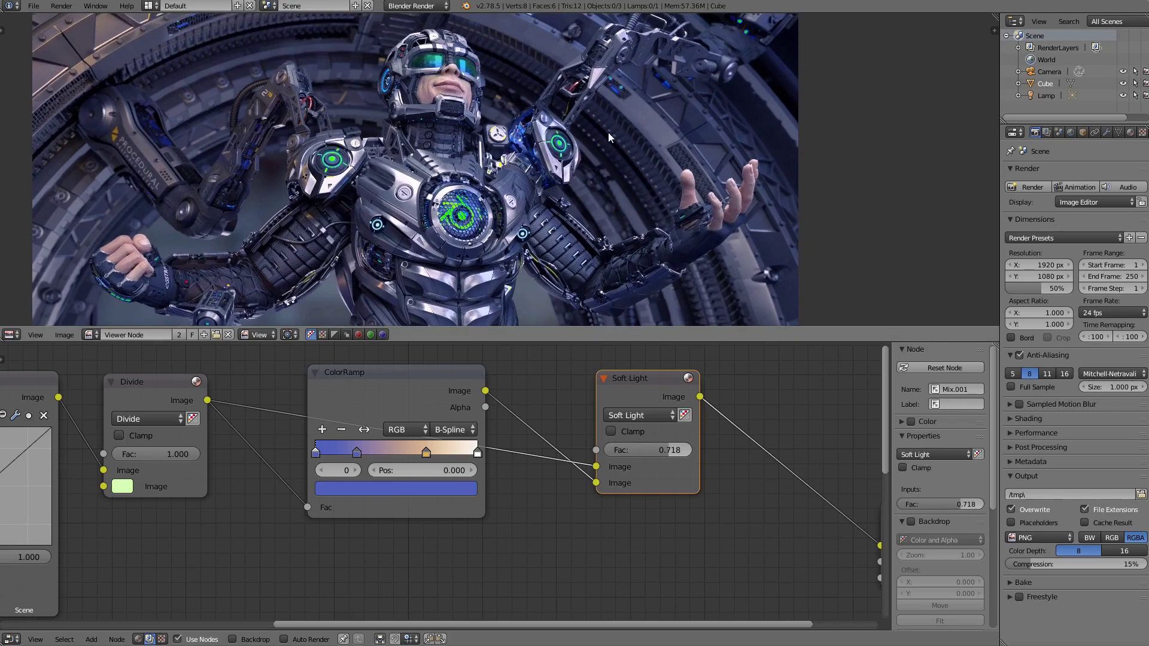
{"action": "scroll", "coordinate": [625, 140], "scroll_direction": "down", "scroll_amount": 1}
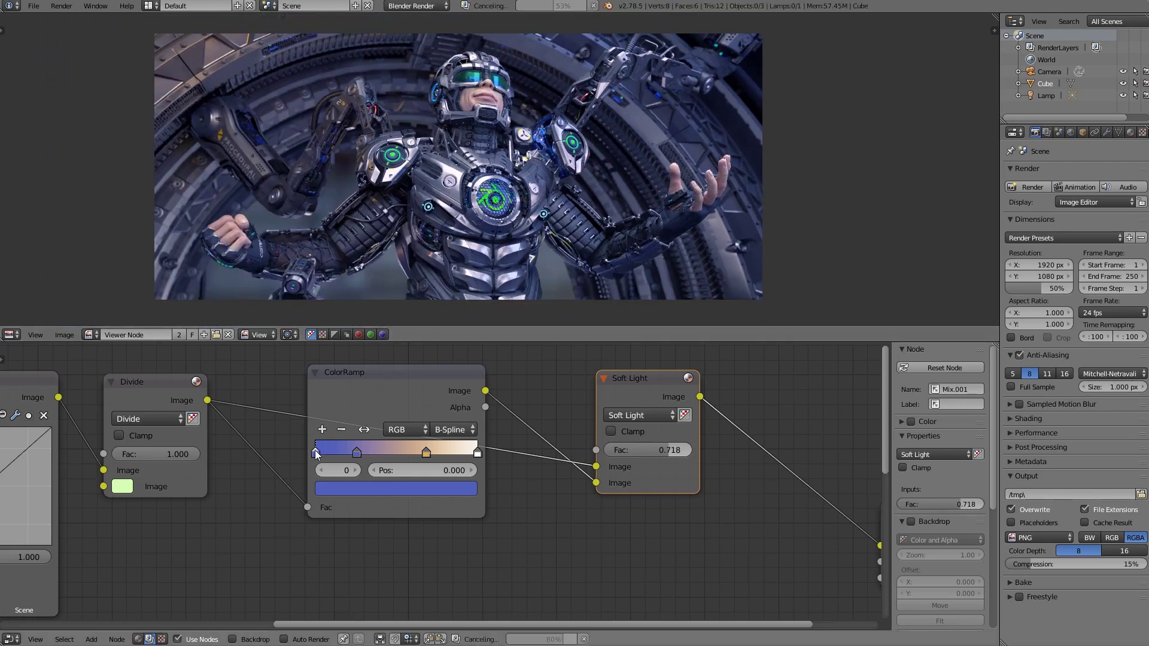
{"action": "left_click", "coordinate": [367, 488]}
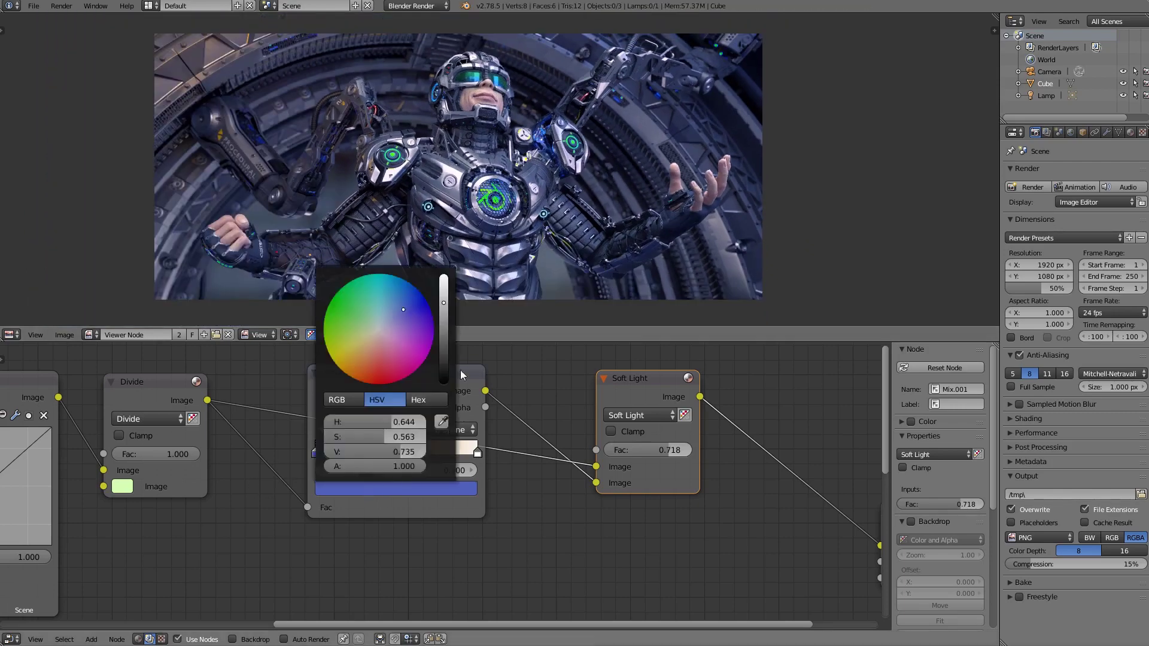
{"action": "left_click_drag", "start_coordinate": [444, 313], "coordinate": [444, 317]}
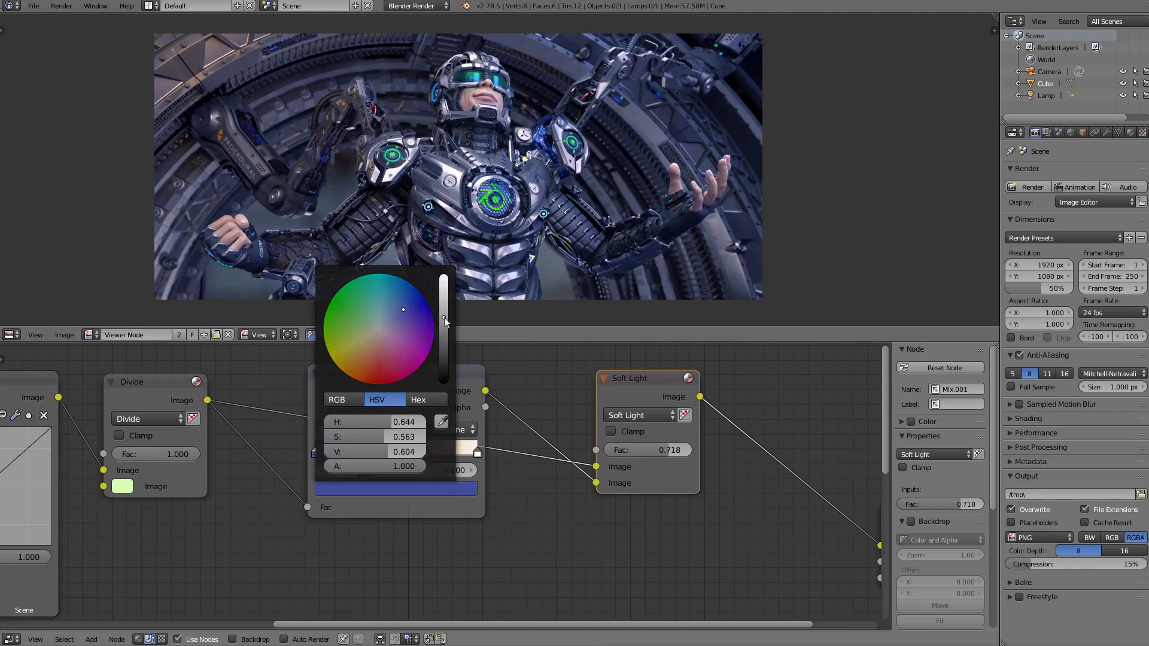
{"action": "scroll", "coordinate": [667, 211], "scroll_direction": "down", "scroll_amount": 2}
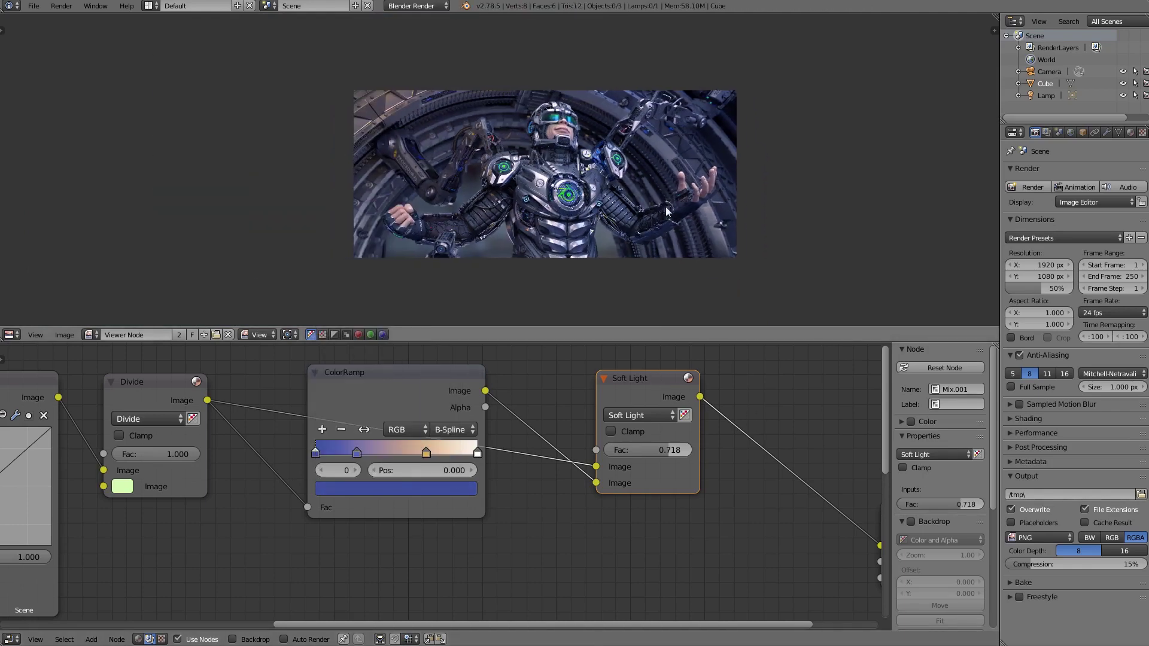
{"action": "left_click", "coordinate": [432, 399]}
Duplicate the ColorRamp below the original and make its first stop red
{"action": "scroll", "coordinate": [433, 400], "scroll_direction": "up", "scroll_amount": 1}
{"action": "key", "text": "shift+d"}
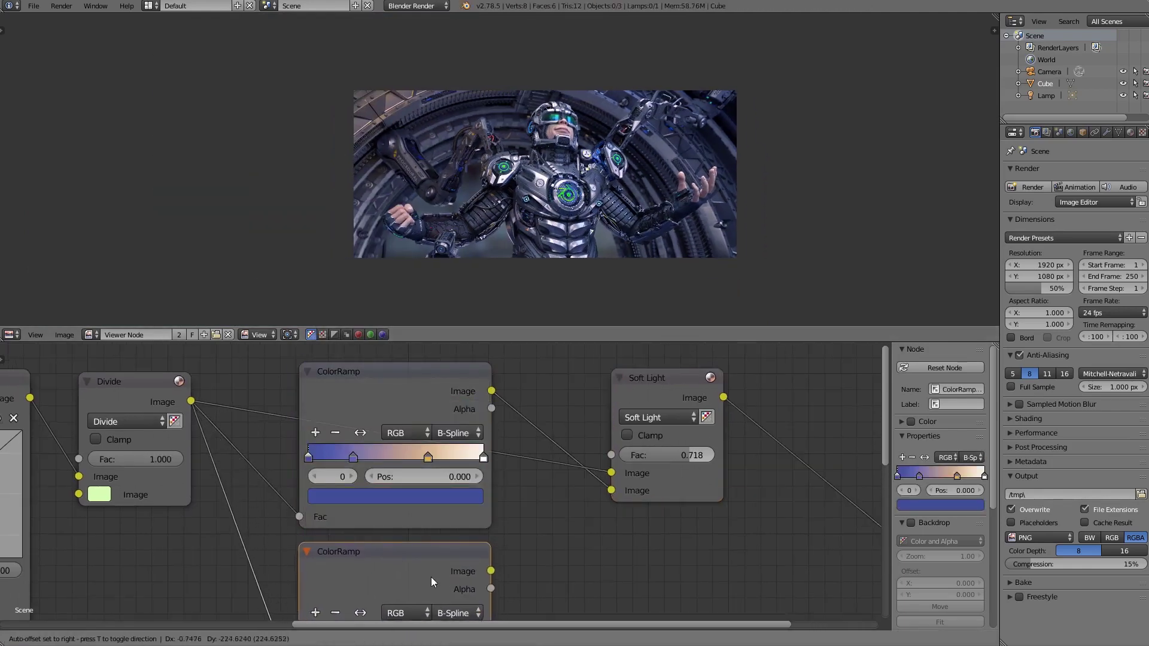
{"action": "left_click", "coordinate": [430, 573]}
{"action": "middle_click_drag", "start_coordinate": [429, 573], "coordinate": [371, 532]}
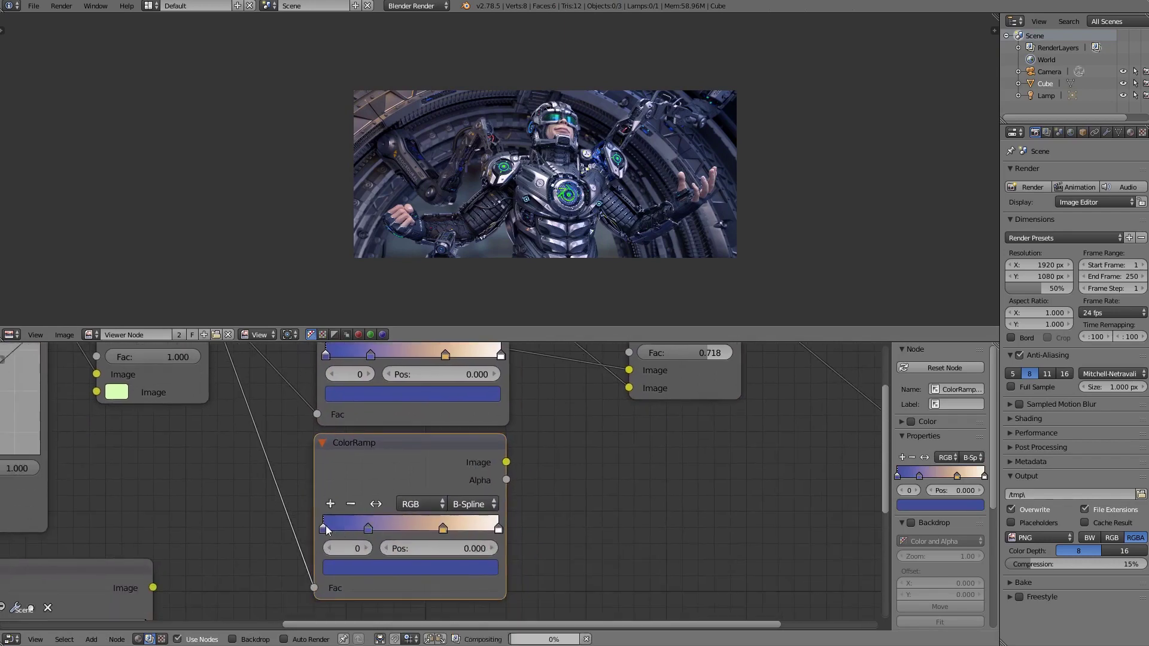
{"action": "left_click", "coordinate": [388, 571]}
{"action": "left_click", "coordinate": [418, 394]}
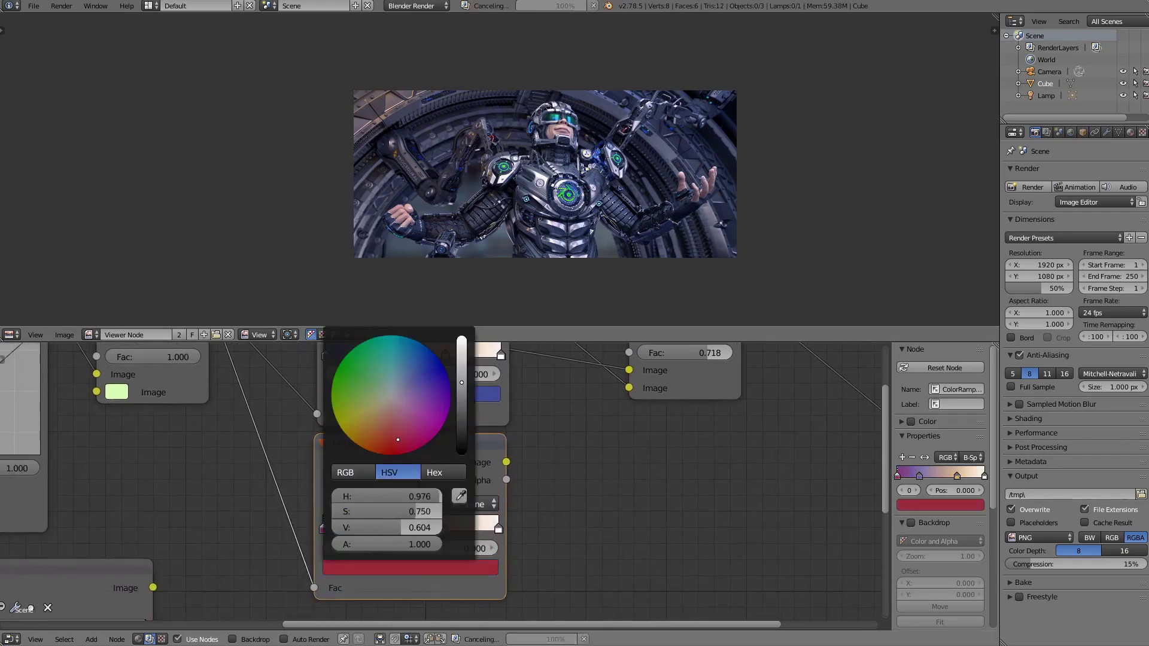
{"action": "left_click_drag", "start_coordinate": [392, 548], "coordinate": [399, 548]}
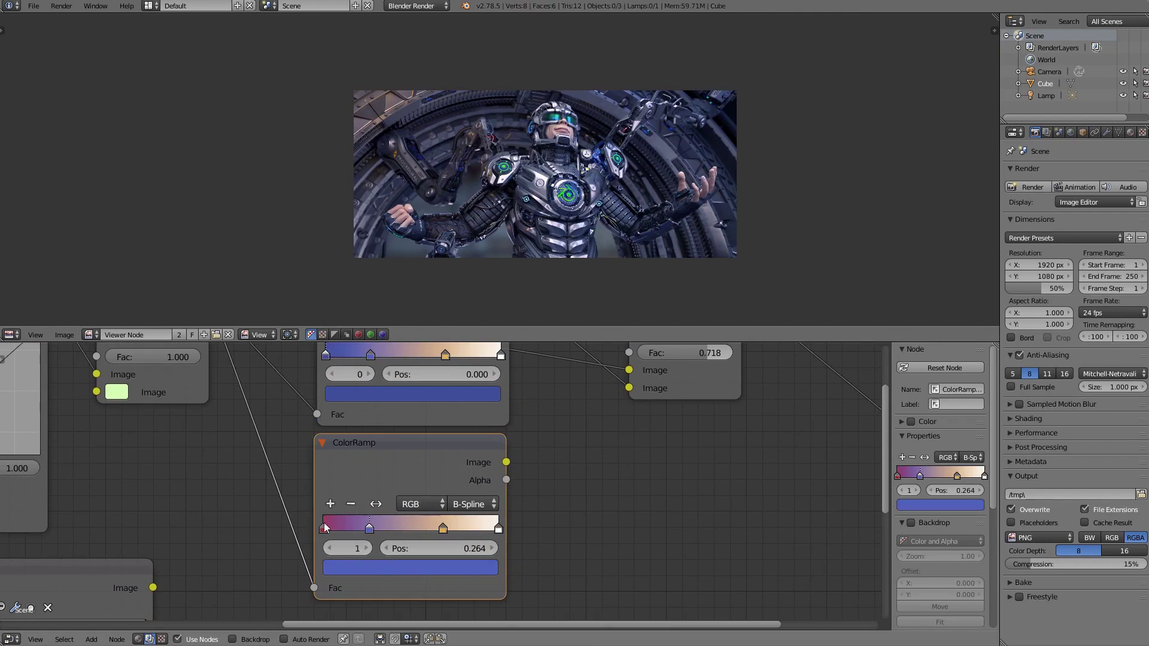
Make the second stop red, set the last stop golden orange, and feed the ramp into Soft Light's second Image input
{"action": "left_click", "coordinate": [369, 528]}
{"action": "key", "text": "ctrl+v"}
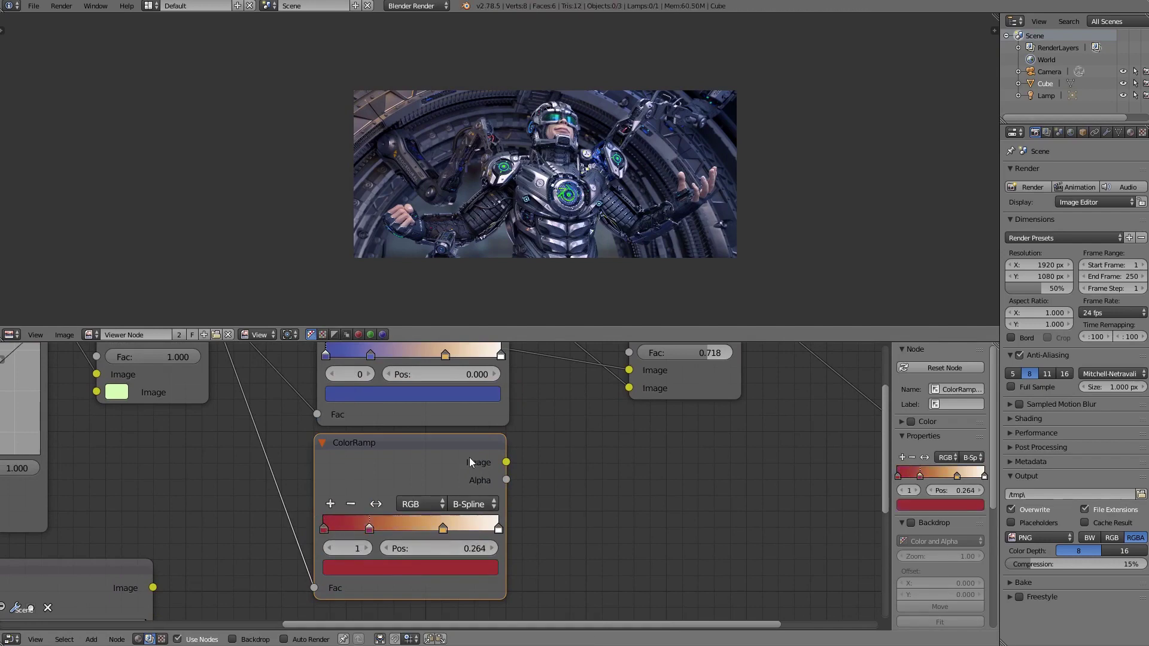
{"action": "scroll", "coordinate": [525, 502], "scroll_direction": "down", "scroll_amount": 1}
{"action": "left_click", "coordinate": [490, 545]}
{"action": "left_click", "coordinate": [408, 582]}
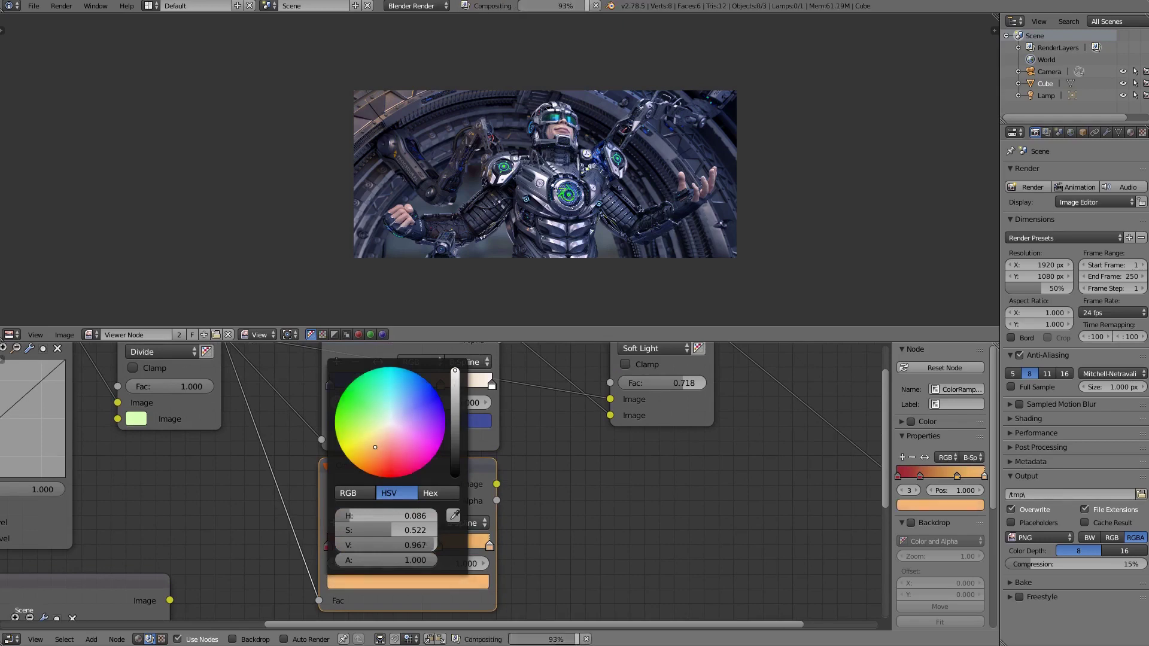
{"action": "middle_click_drag", "start_coordinate": [519, 552], "coordinate": [477, 601]}
{"action": "mouse_move", "coordinate": [455, 533]}
{"action": "left_mouse_down"}
{"action": "mouse_move", "coordinate": [541, 444]}
{"action": "mouse_move", "coordinate": [568, 465]}
{"action": "left_mouse_up"}
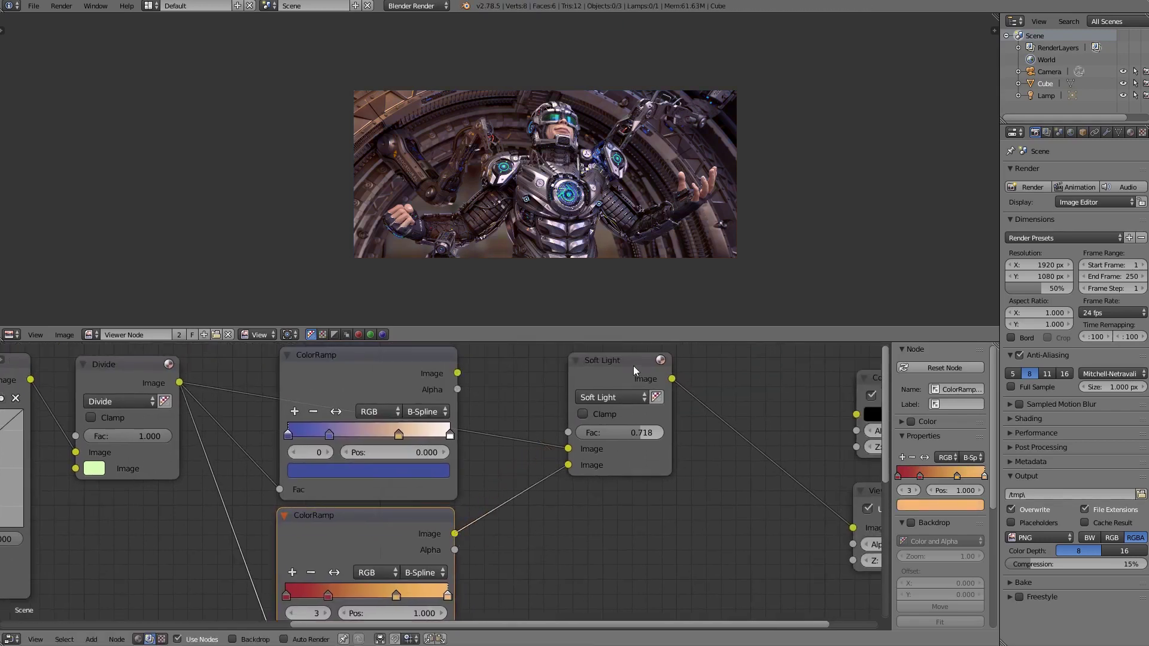
Lower the Soft Light factor to 0.645 and preview the Divide node's output in the Viewer
{"action": "scroll", "coordinate": [459, 540], "scroll_direction": "up", "scroll_amount": 1}
{"action": "middle_click_drag", "start_coordinate": [458, 541], "coordinate": [489, 501]}
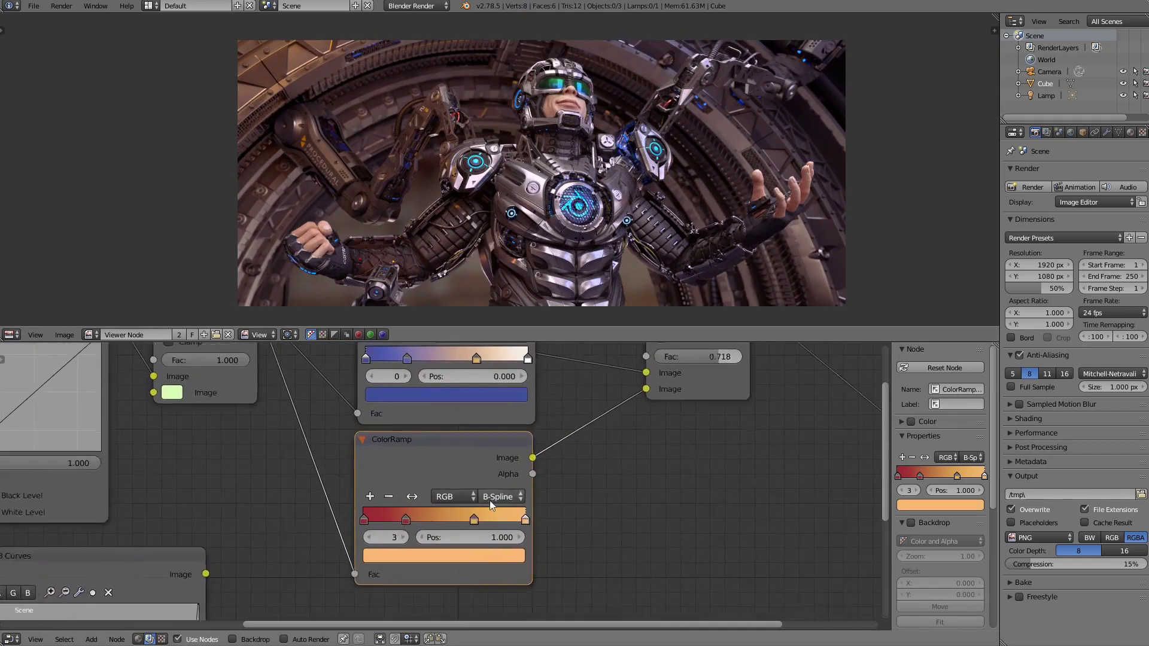
{"action": "left_click", "coordinate": [401, 515]}
{"action": "middle_click_drag", "start_coordinate": [768, 367], "coordinate": [716, 430]}
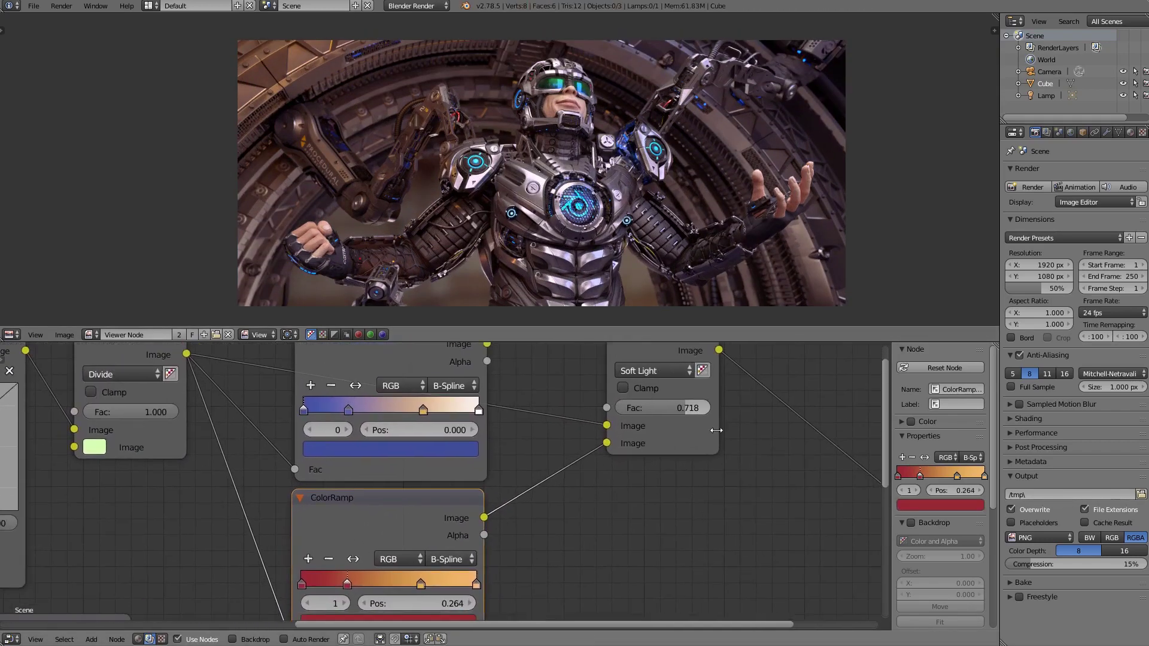
{"action": "left_click_drag", "start_coordinate": [692, 413], "coordinate": [670, 413]}
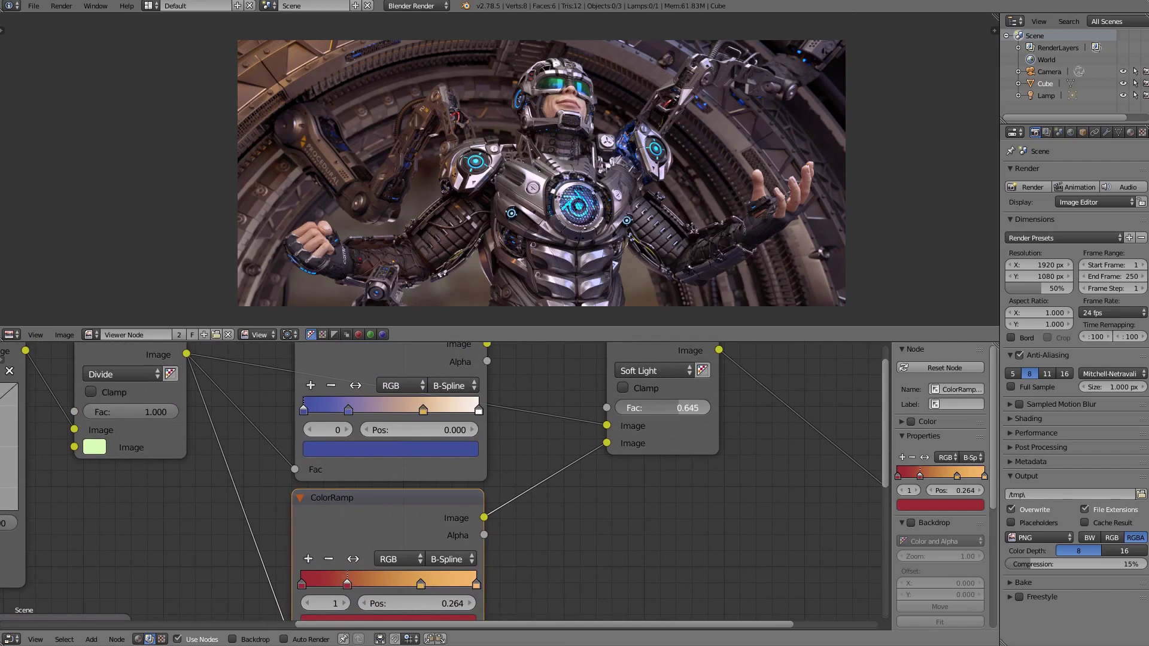
{"action": "scroll", "coordinate": [569, 494], "scroll_direction": "down", "scroll_amount": 2}
{"action": "left_click", "coordinate": [283, 404], "text": "ctrl+shift"}
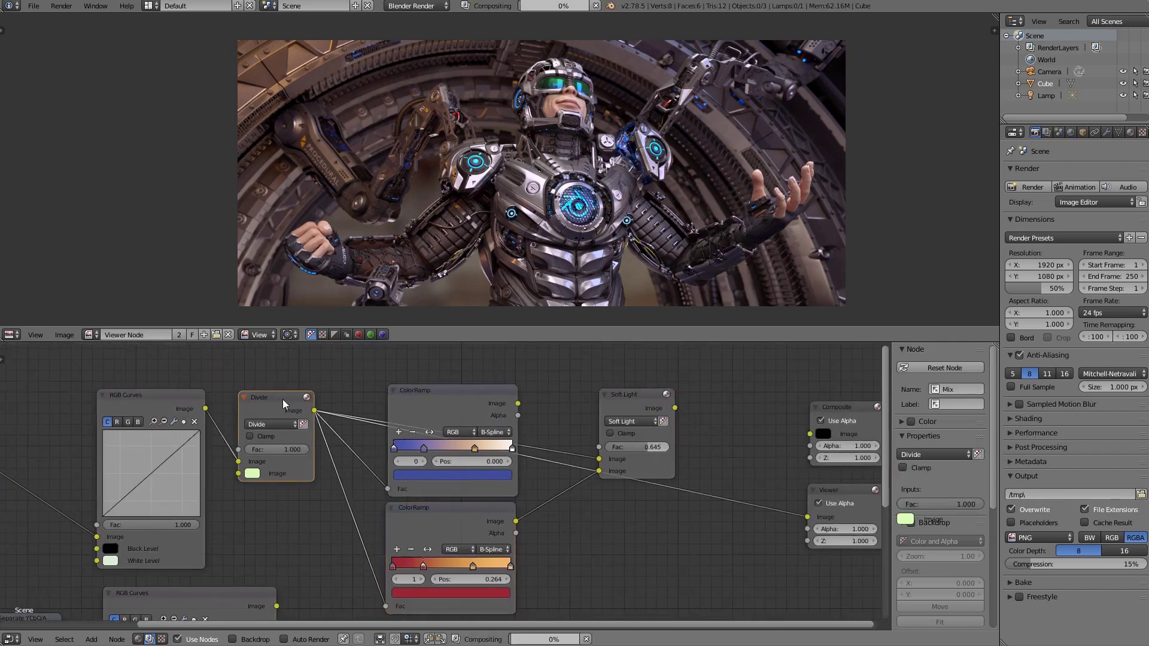